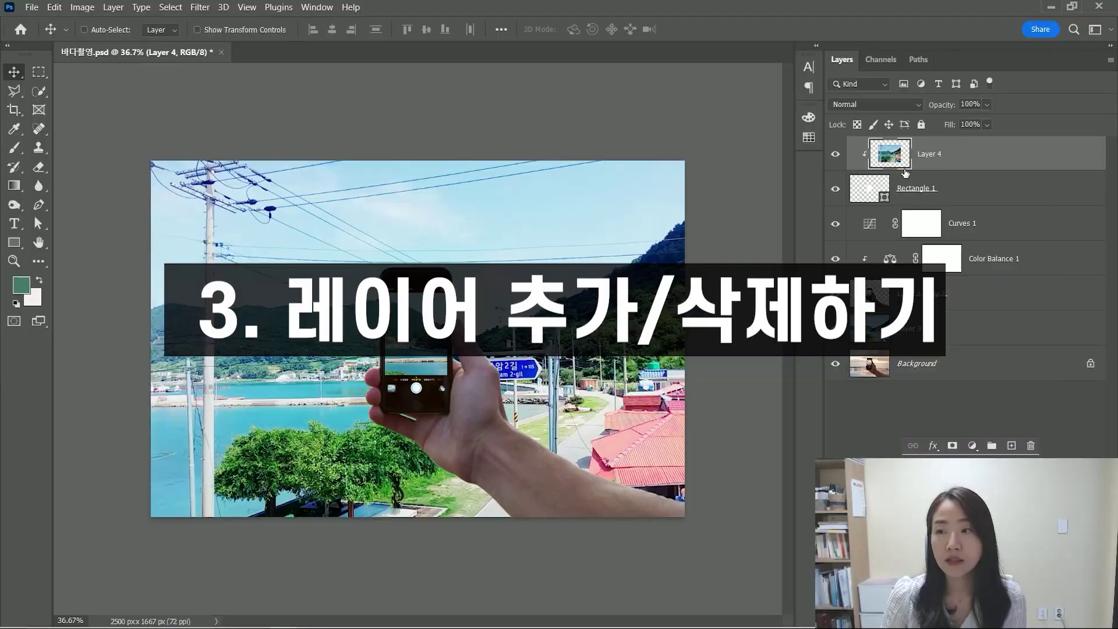
Paint a green brush stroke over the phone screen on Layer 4 and toggle that layer's visibility off and on.
click(963, 192)
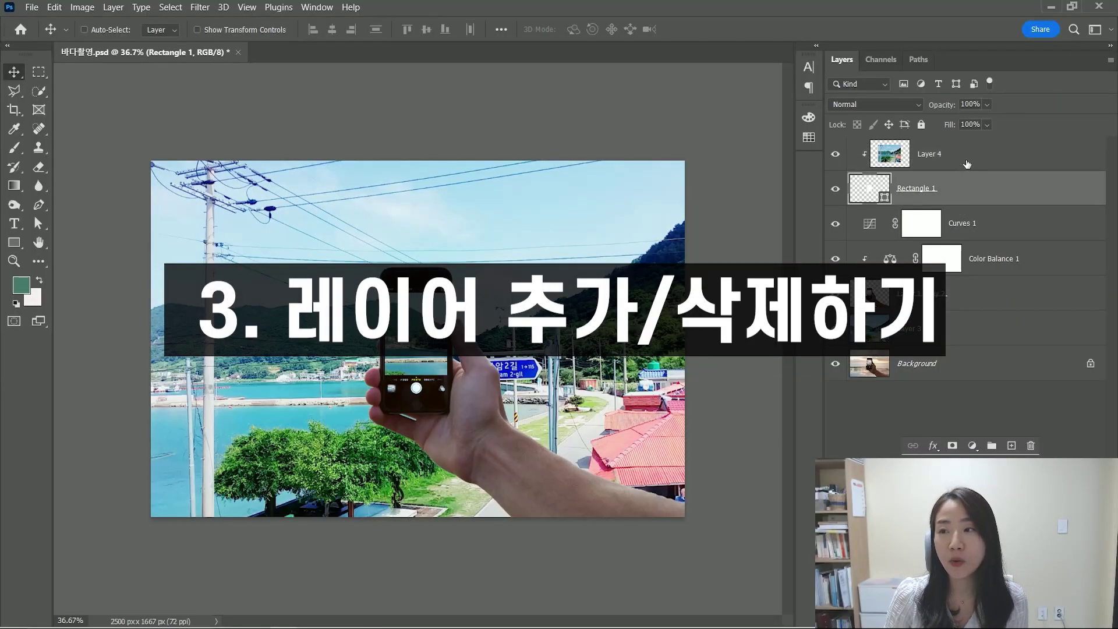
click(966, 164)
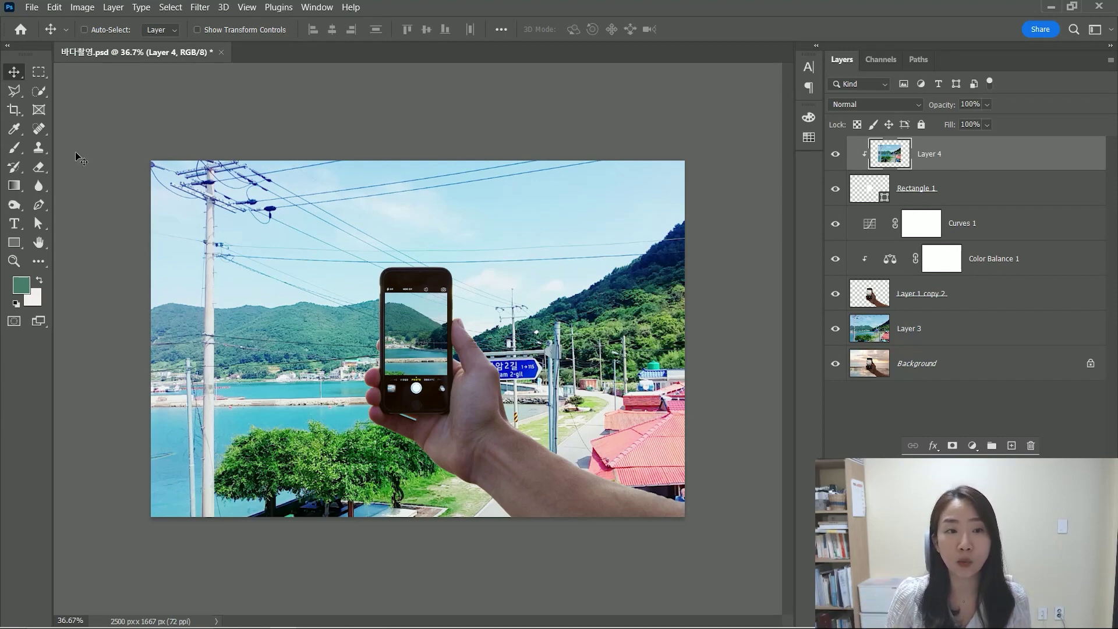
click(14, 148)
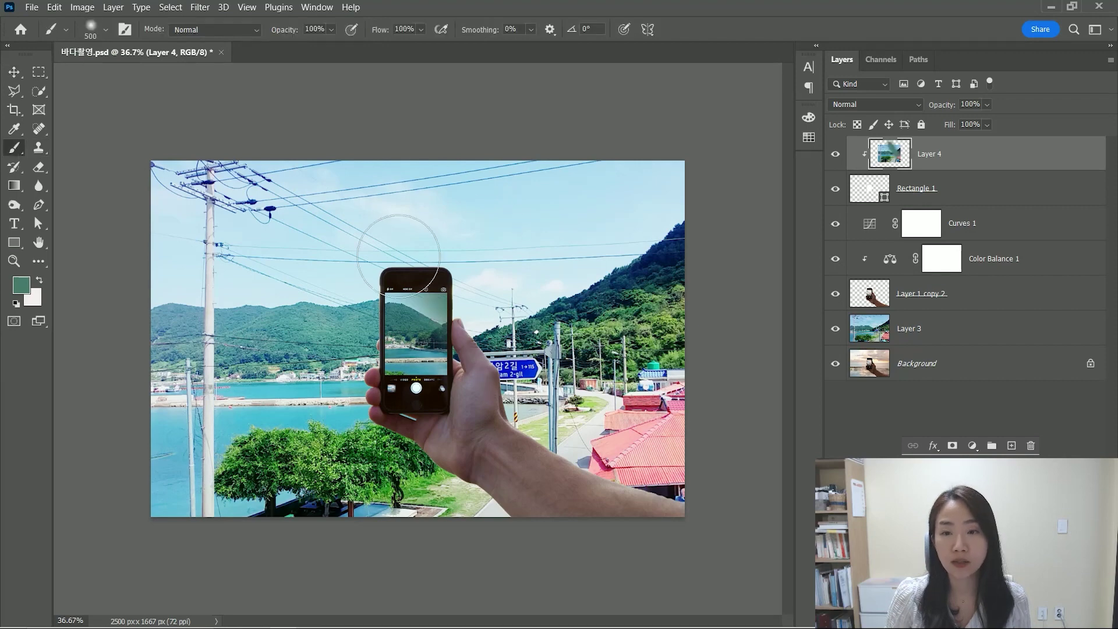
drag(399, 255, 417, 349)
click(839, 160)
click(838, 159)
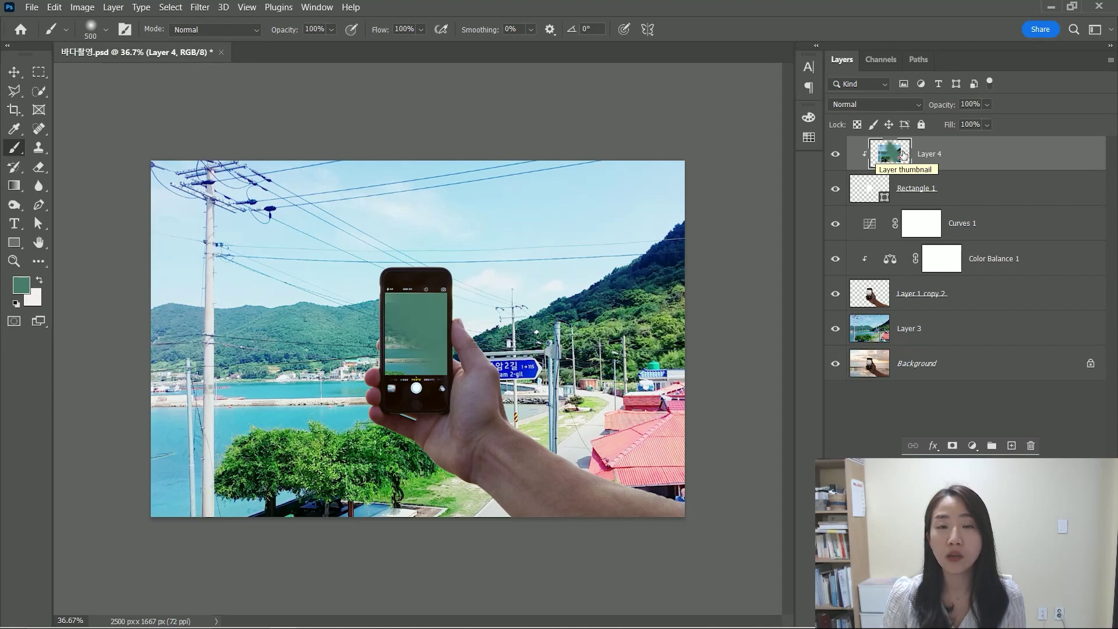
Undo the visibility changes and the green brush stroke on Layer 4.
key(ctrl+z)
key(ctrl+z)
key(ctrl+z)
key(ctrl+z)
key(ctrl+z)
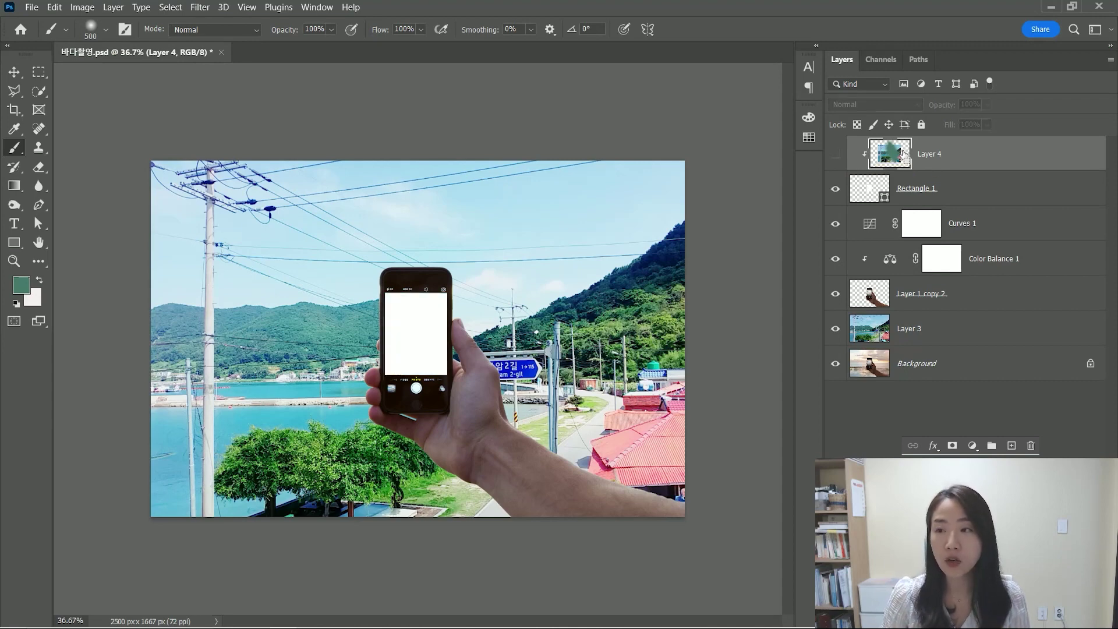
key(ctrl+z)
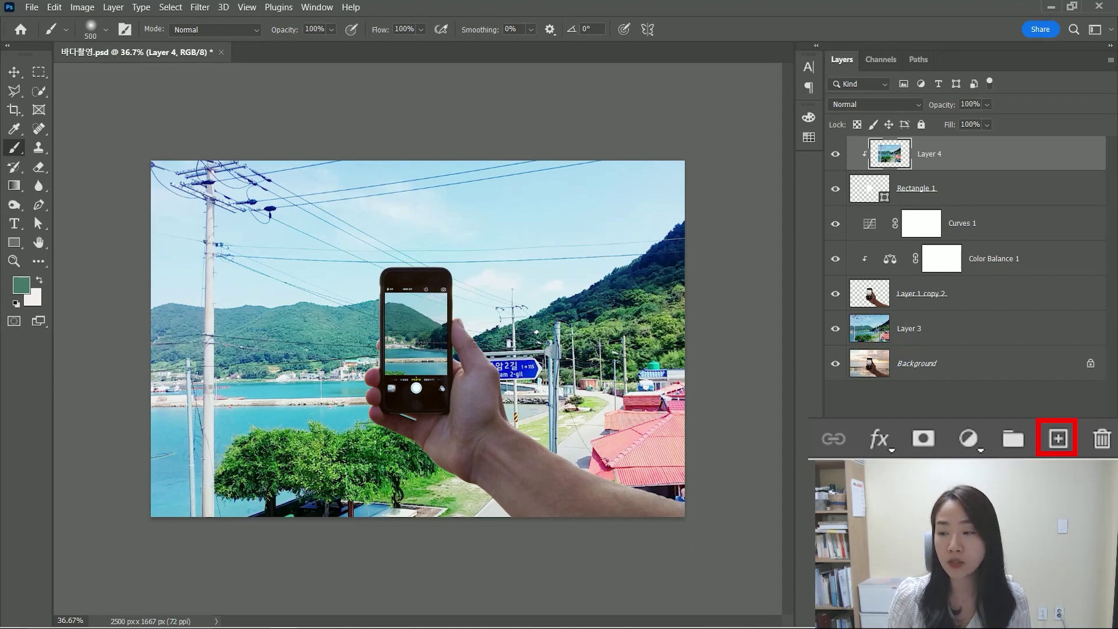
Add an empty layer above Layer 4, view it in isolation, and show all layers again.
click(1012, 445)
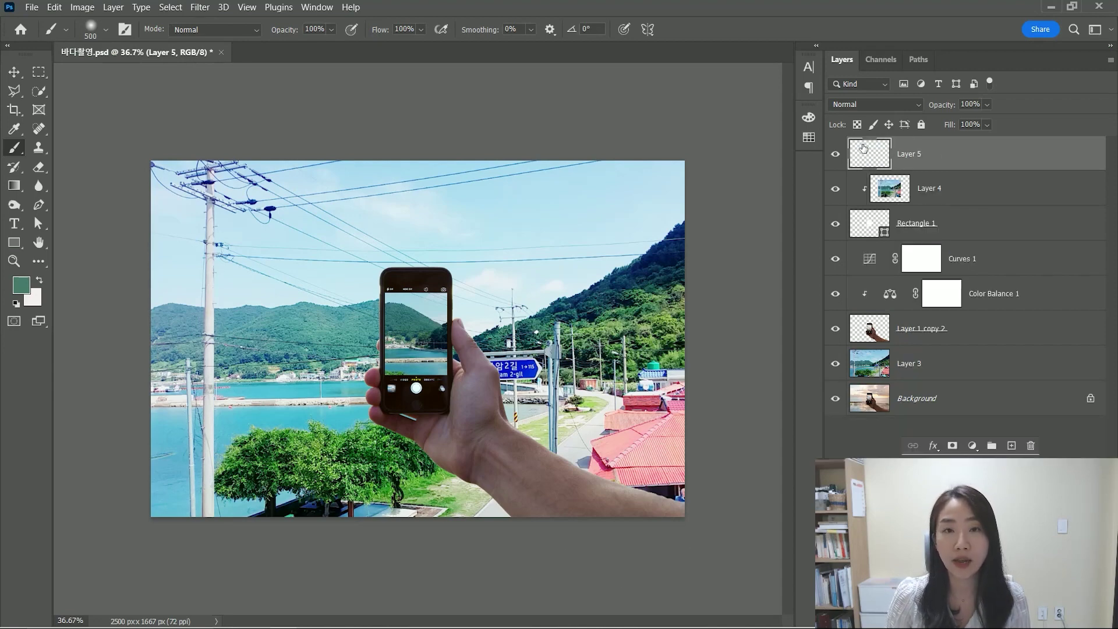
alt+click(835, 155)
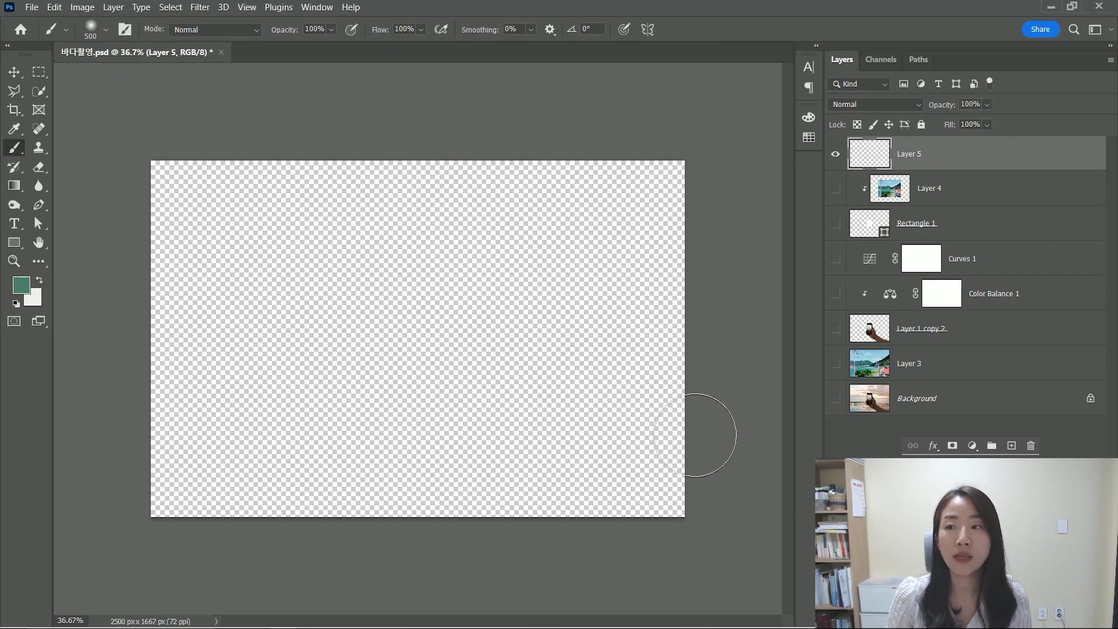
alt+click(836, 156)
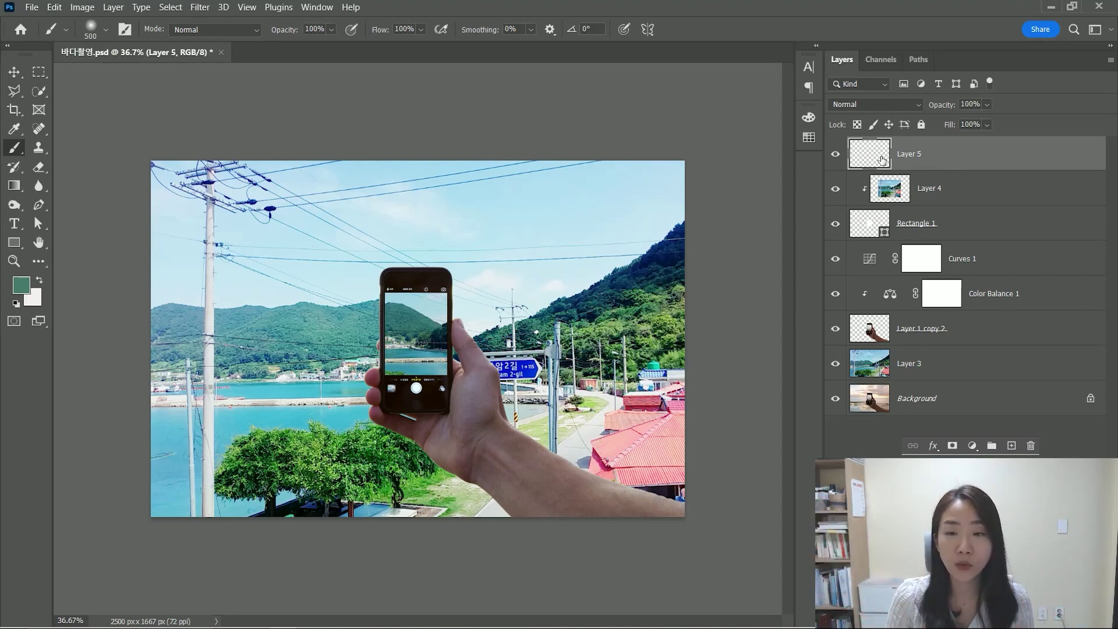
Paint a large soft green blob over the phone on the new layer and toggle its visibility off and on.
mouse_move(382, 239)
mouse_down()
mouse_move(315, 250)
mouse_move(408, 251)
mouse_move(468, 298)
mouse_move(412, 356)
mouse_up()
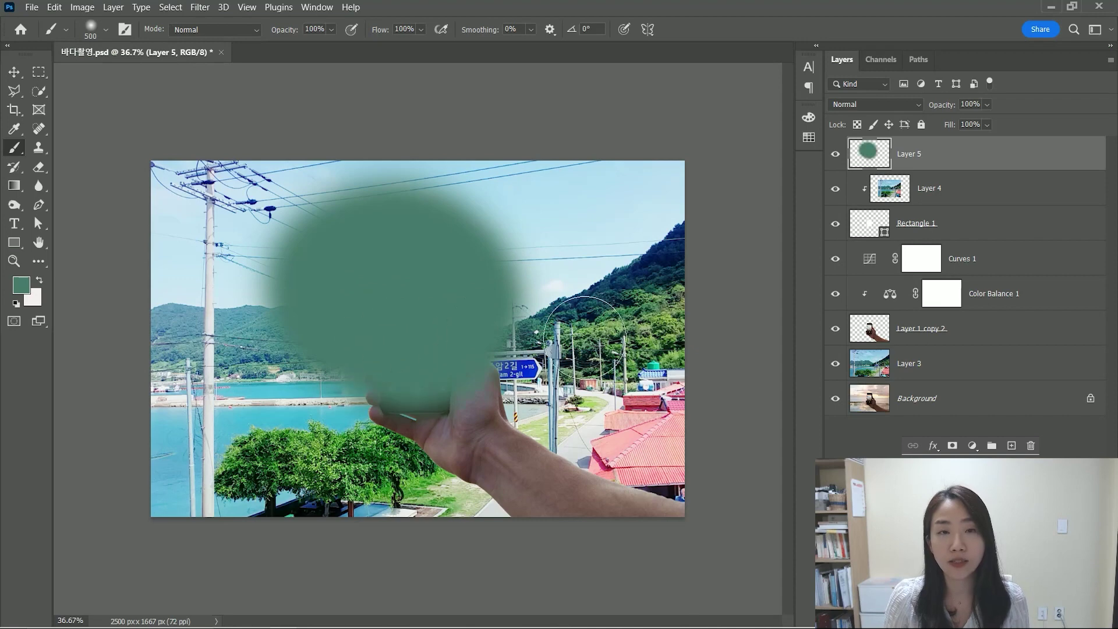
click(836, 155)
click(836, 155)
click(836, 155)
click(836, 154)
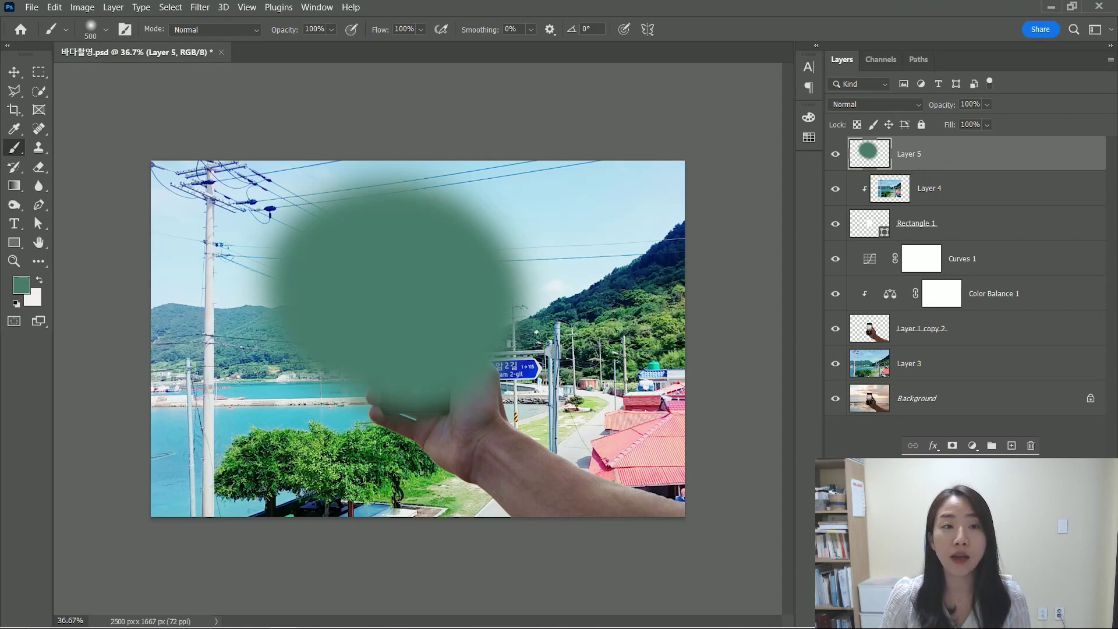
Move the green blob slightly lower on the canvas with the Move tool.
key(v)
mouse_move(356, 244)
mouse_down()
mouse_move(317, 312)
mouse_move(373, 230)
mouse_move(431, 268)
mouse_move(378, 298)
mouse_move(412, 323)
mouse_up()
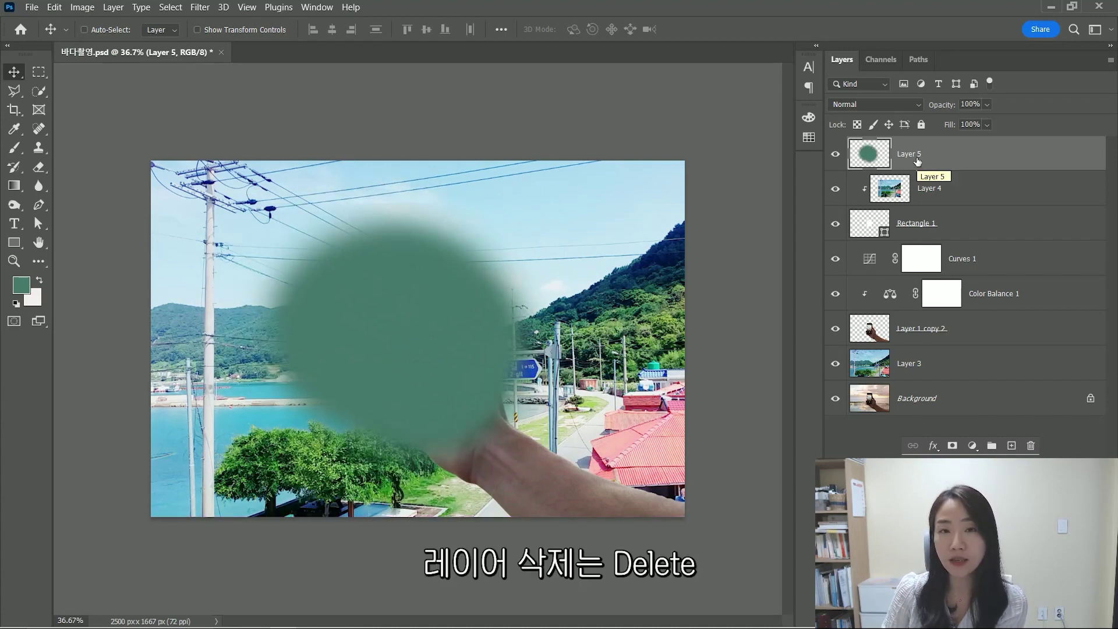
Delete the green blob layer, undo the deletion, and delete the layer again.
key(Delete)
key(ctrl+z)
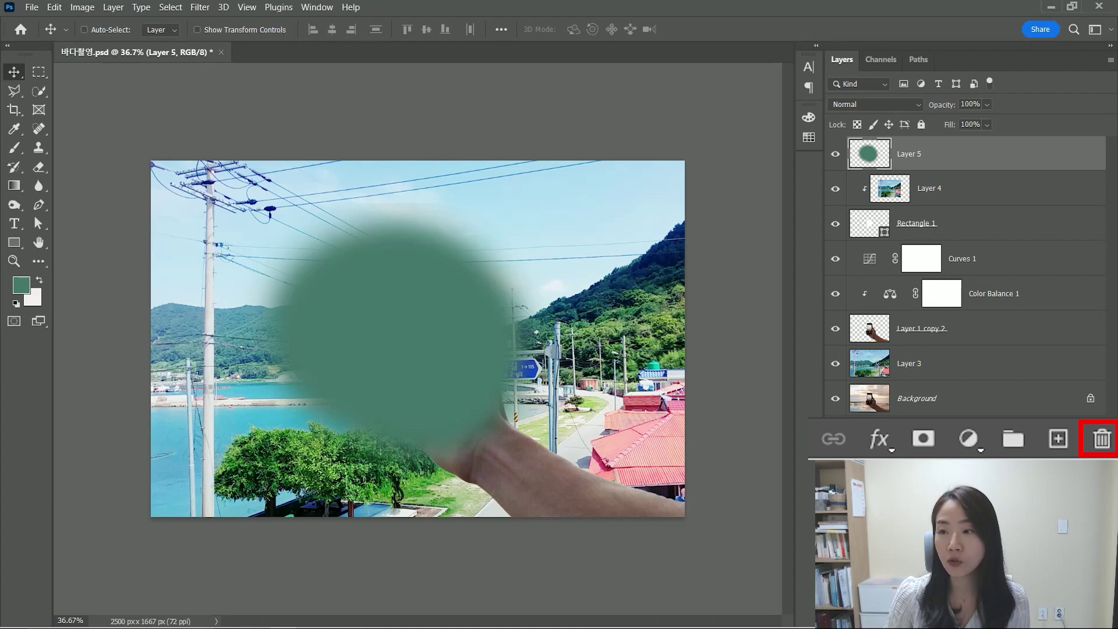
click(1031, 445)
click(533, 256)
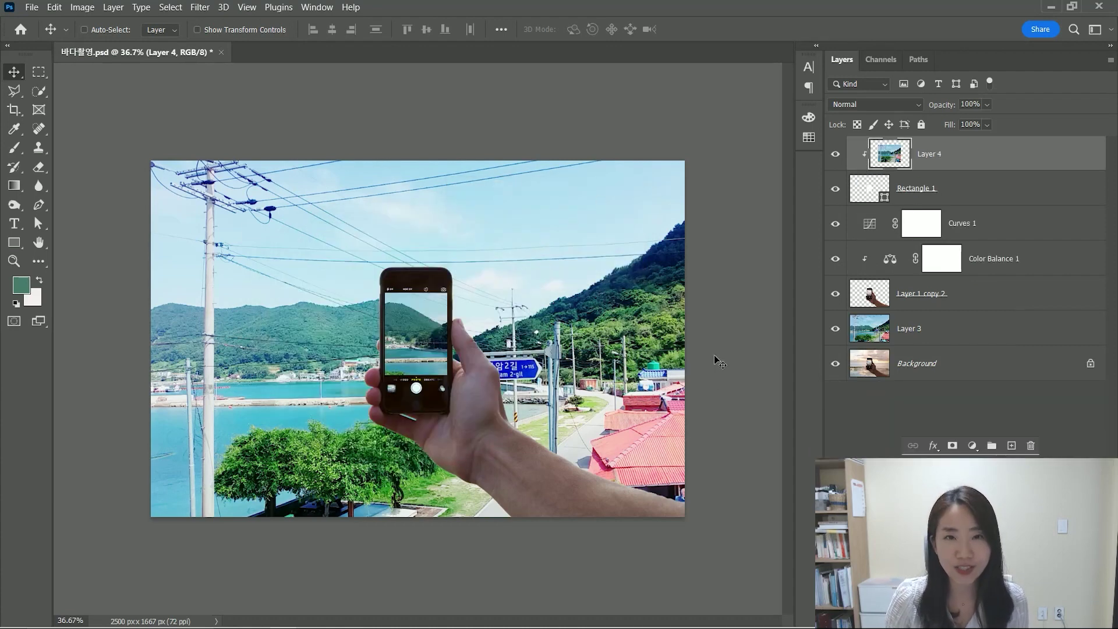
Compare the image with Layer 4 hidden and shown, and view Layer 1 copy 2 alone before showing all layers again.
click(835, 156)
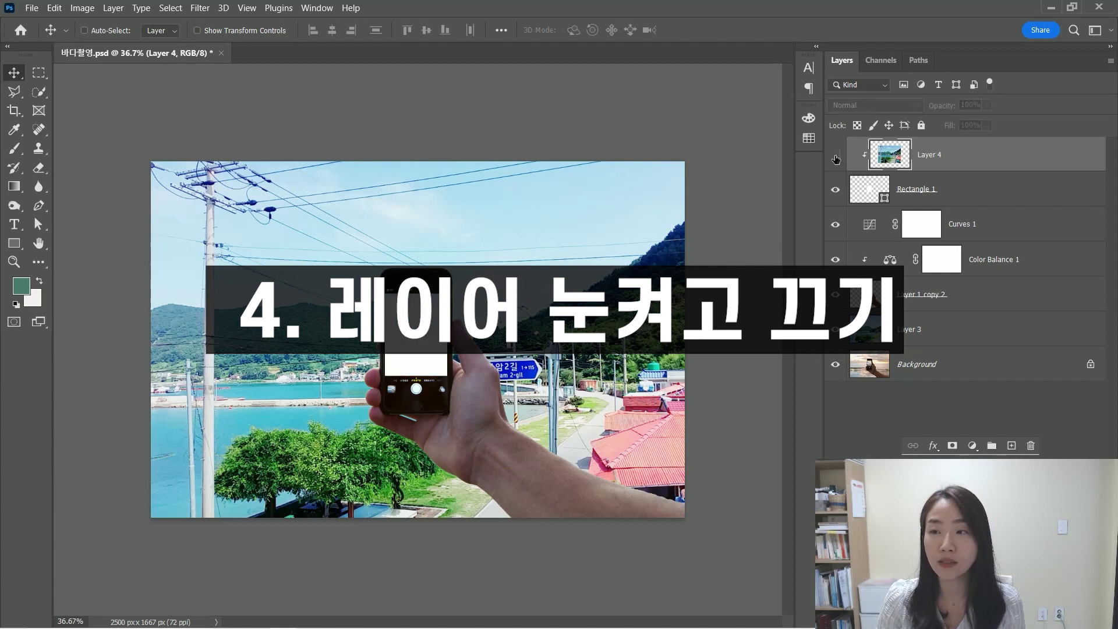
click(835, 156)
click(835, 156)
click(835, 156)
click(836, 156)
click(836, 156)
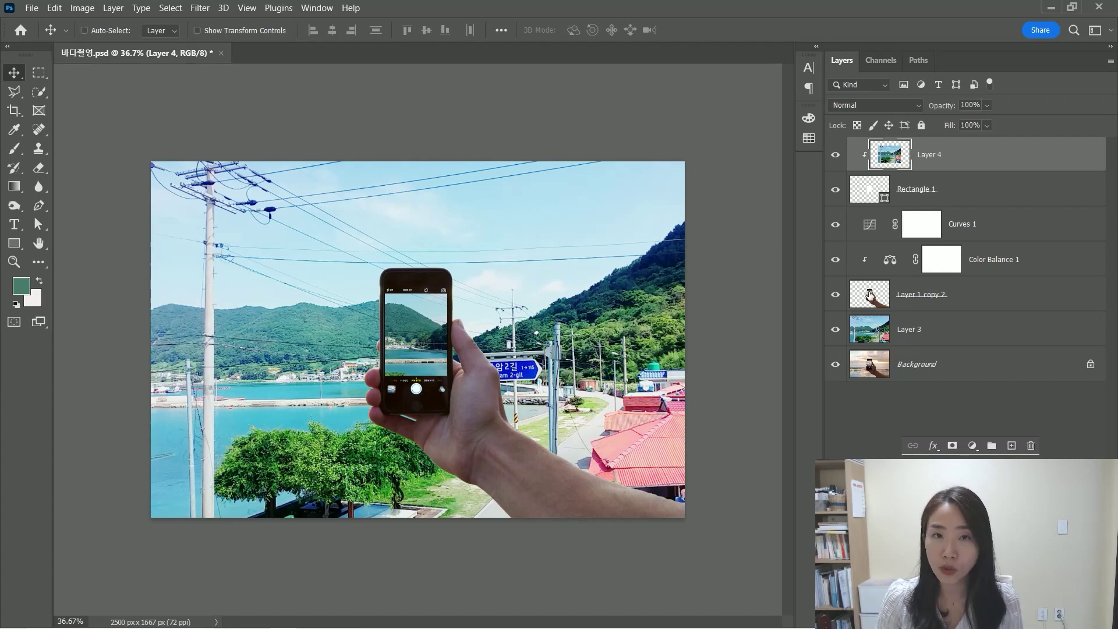
alt+click(835, 295)
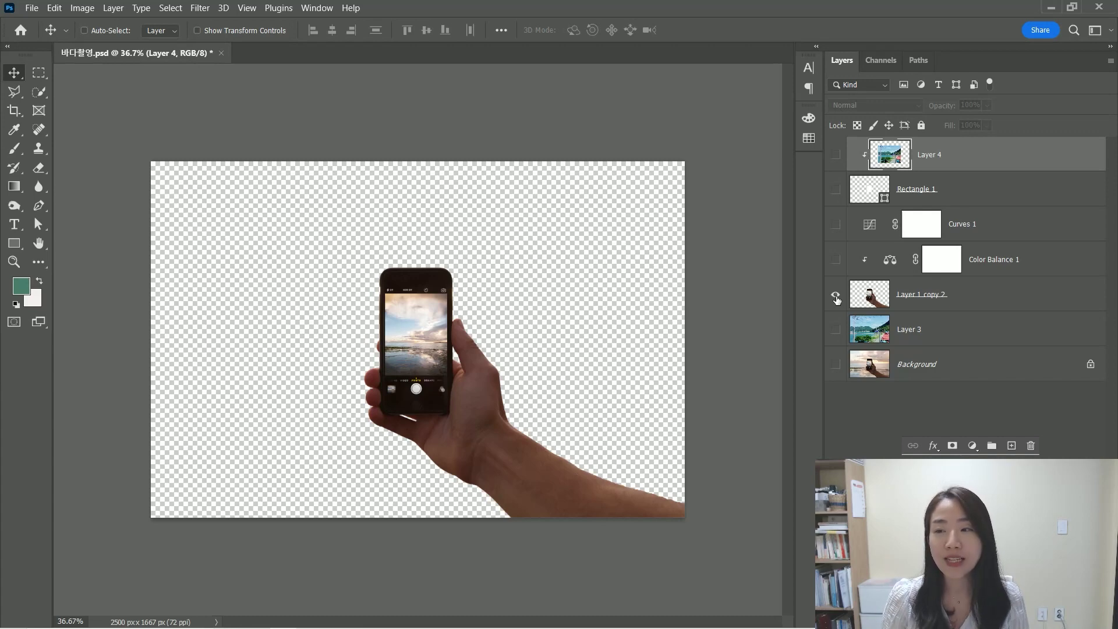
alt+click(836, 297)
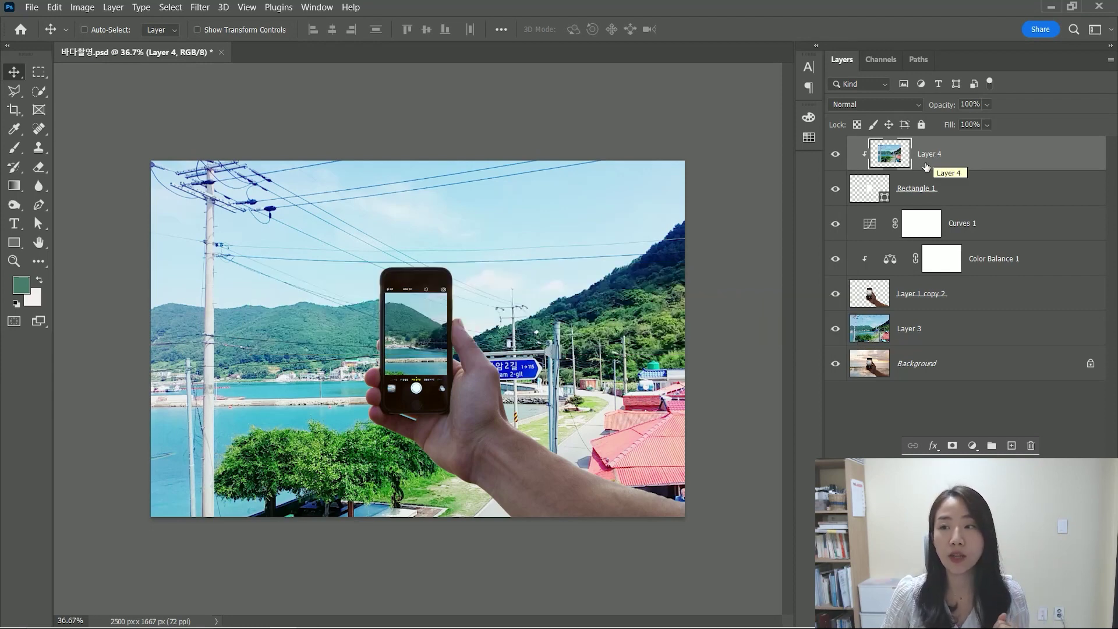
Move the layers from Layer 4 through Layer 1 copy 2 below Layer 3, and select Layer 3.
shift+click(1000, 295)
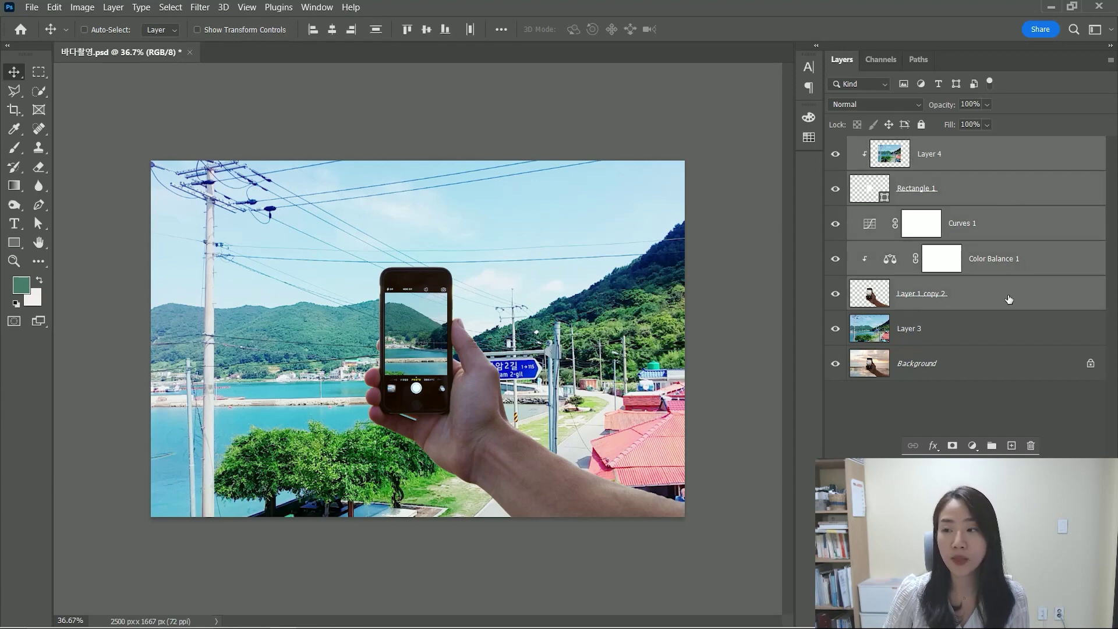
drag(1010, 300, 1013, 342)
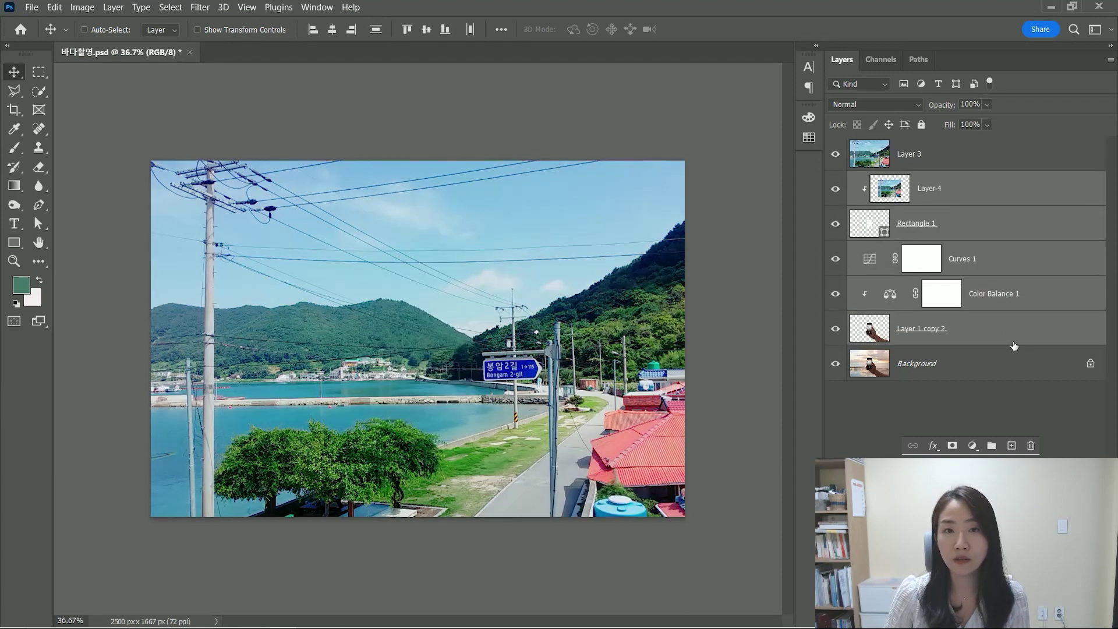
click(916, 158)
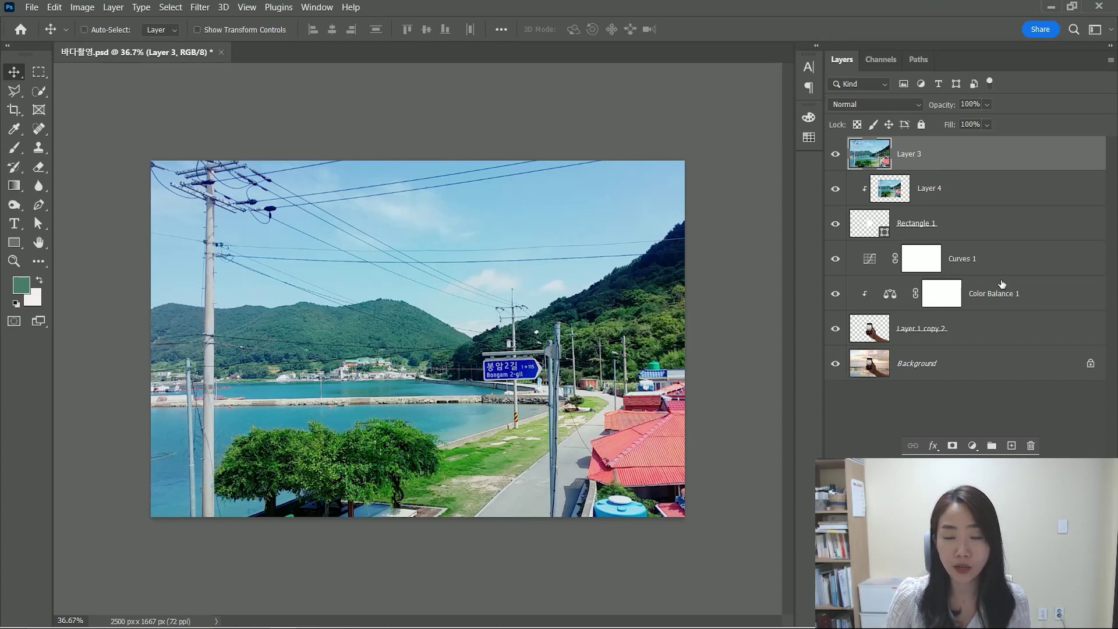
Select Layer 1 copy 2 through Layer 4 and move them back above Layer 3.
click(1016, 330)
shift+click(938, 184)
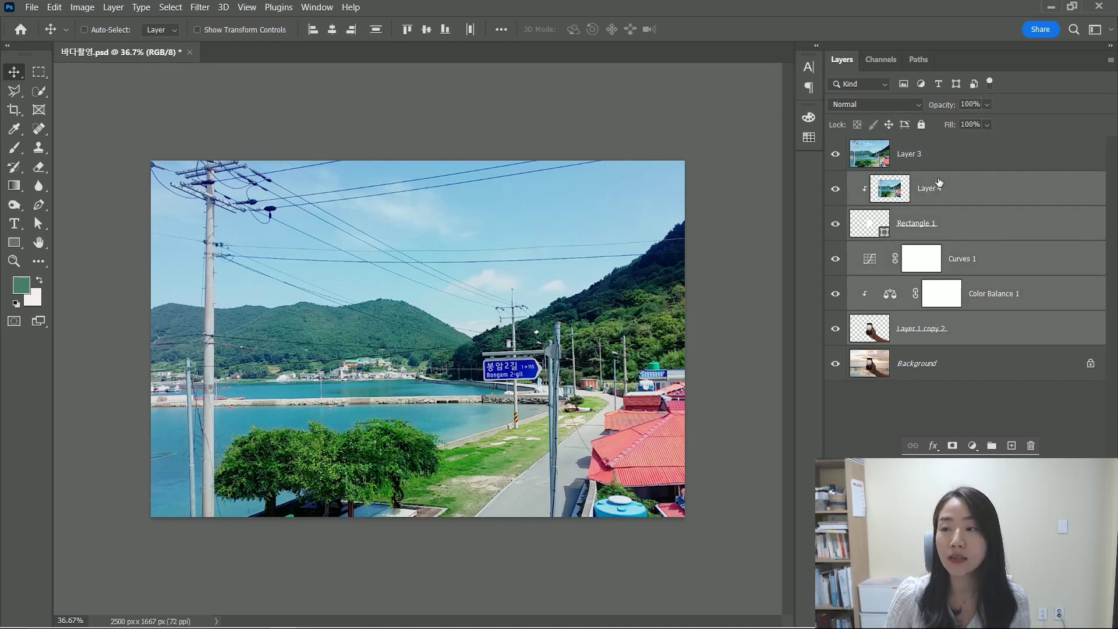
drag(939, 184, 943, 147)
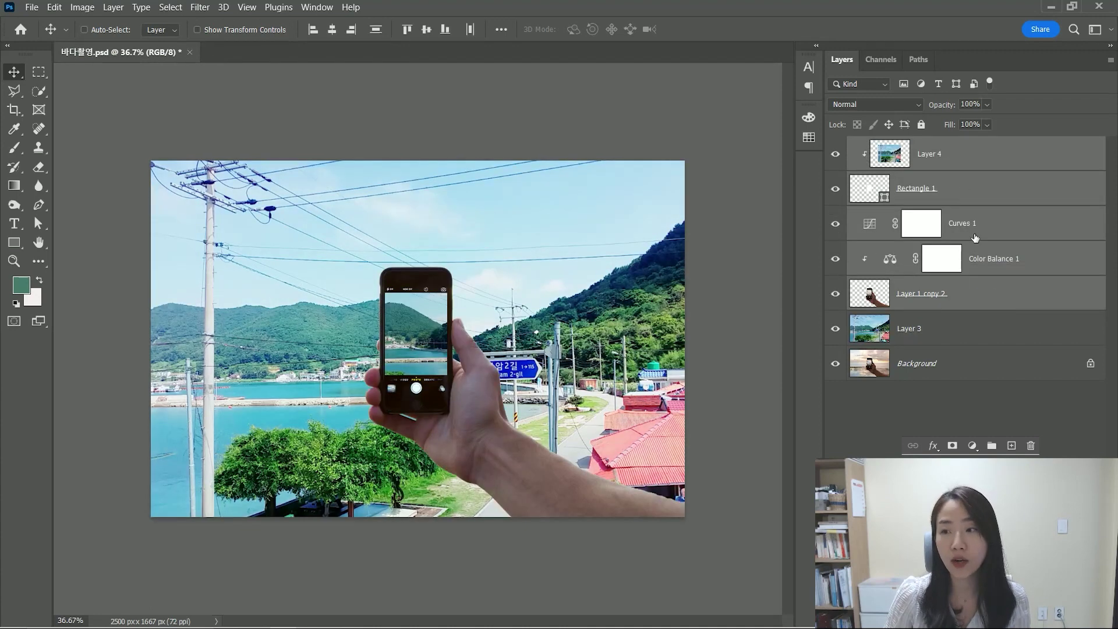
Practise selecting single layers and the whole range from Layer 1 copy 2 through Layer 4.
click(987, 298)
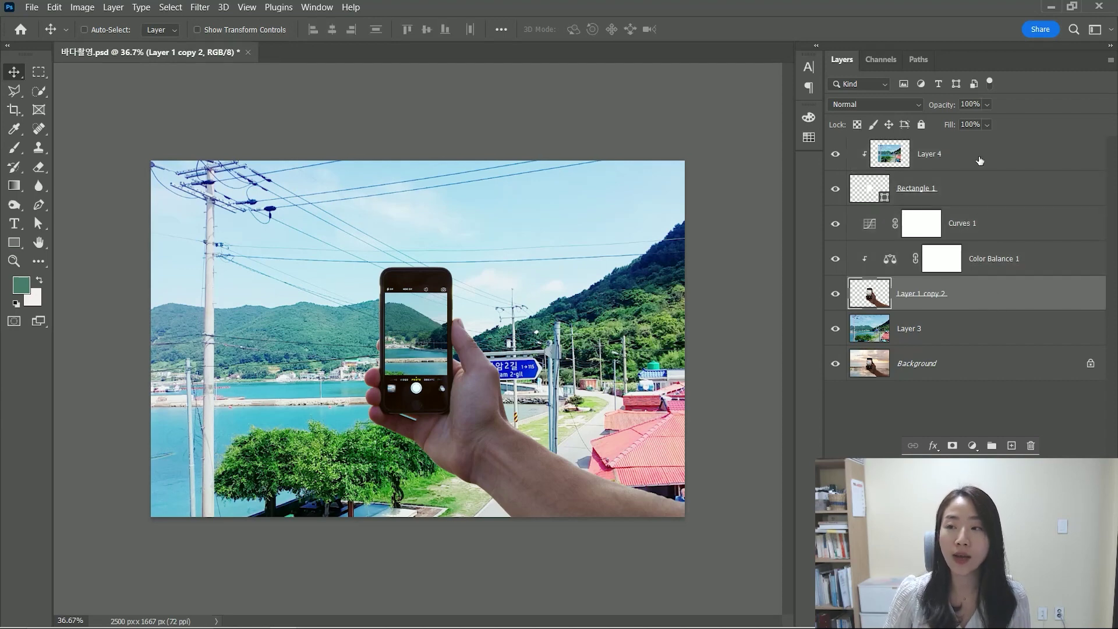
click(980, 161)
click(981, 185)
click(997, 238)
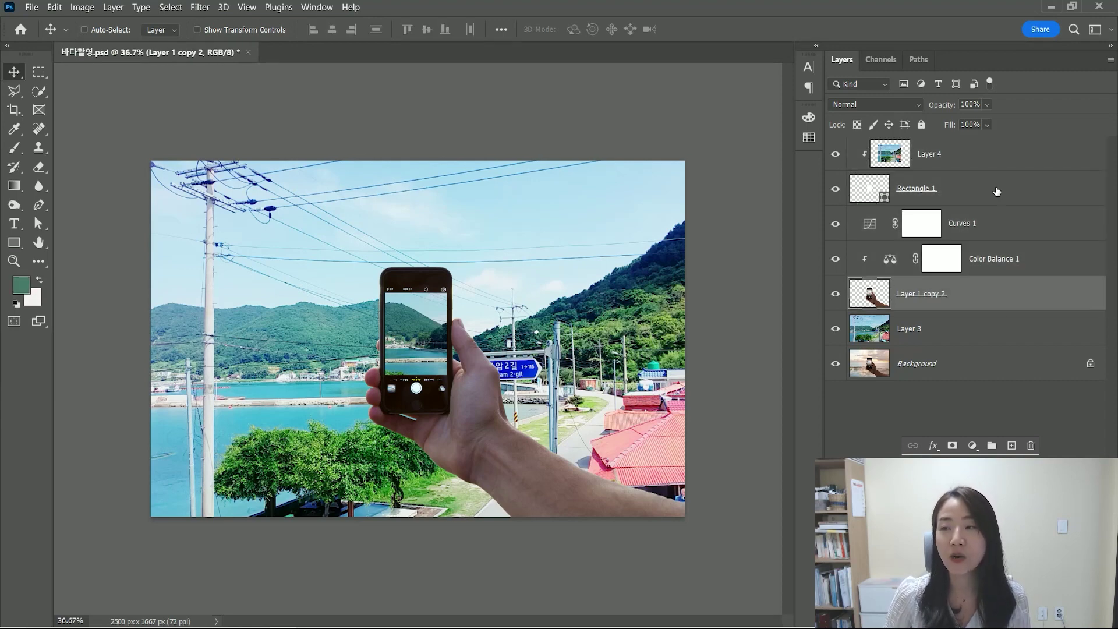
click(999, 302)
shift+click(989, 155)
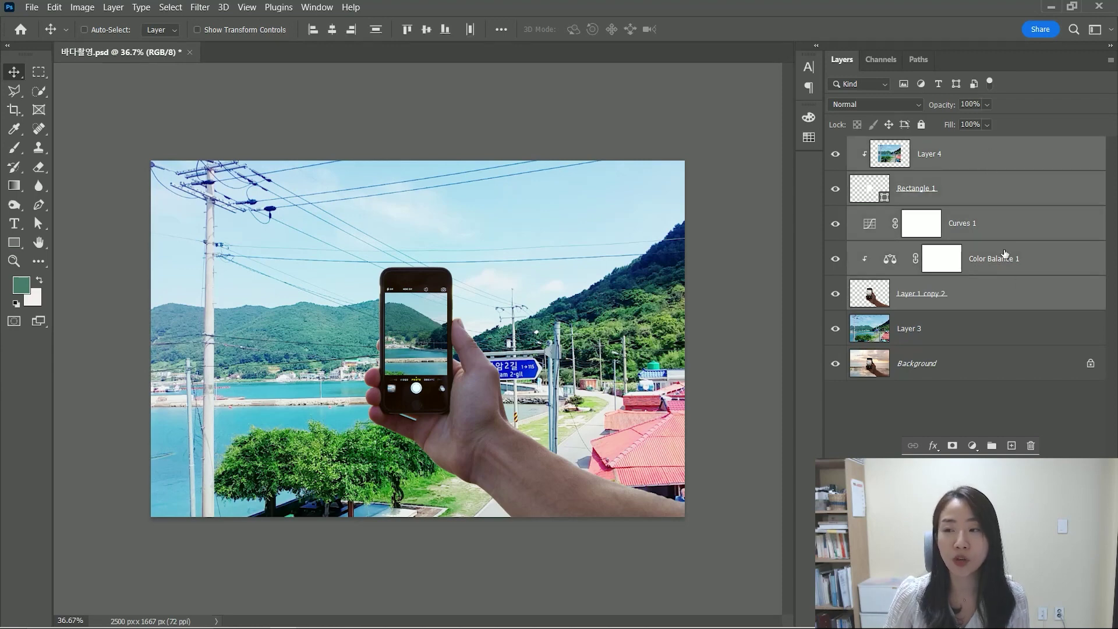
click(1013, 296)
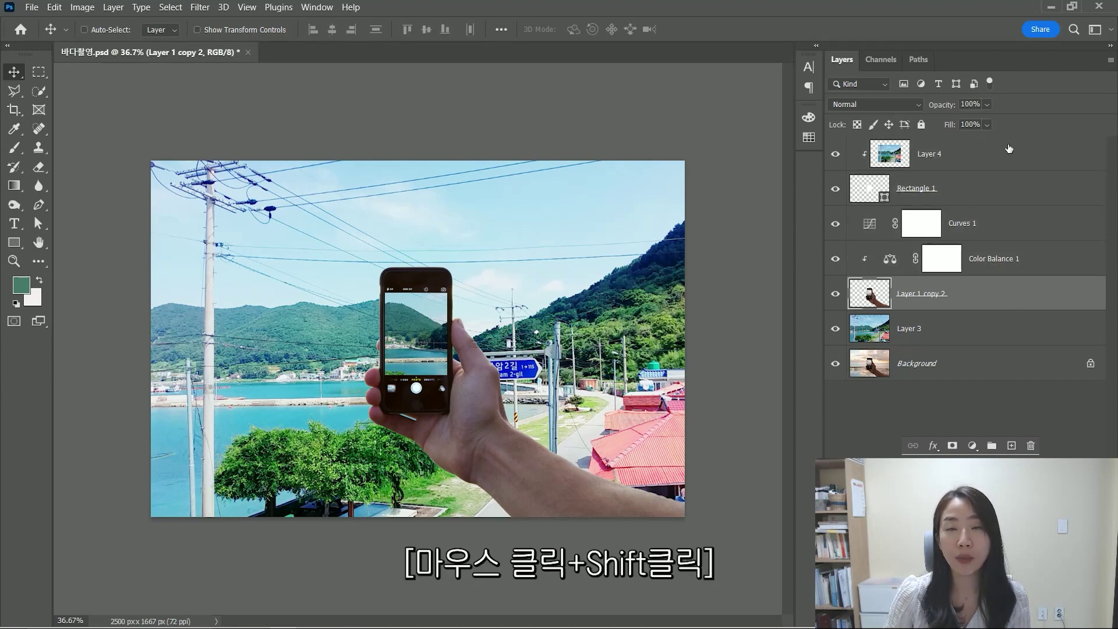
shift+click(997, 162)
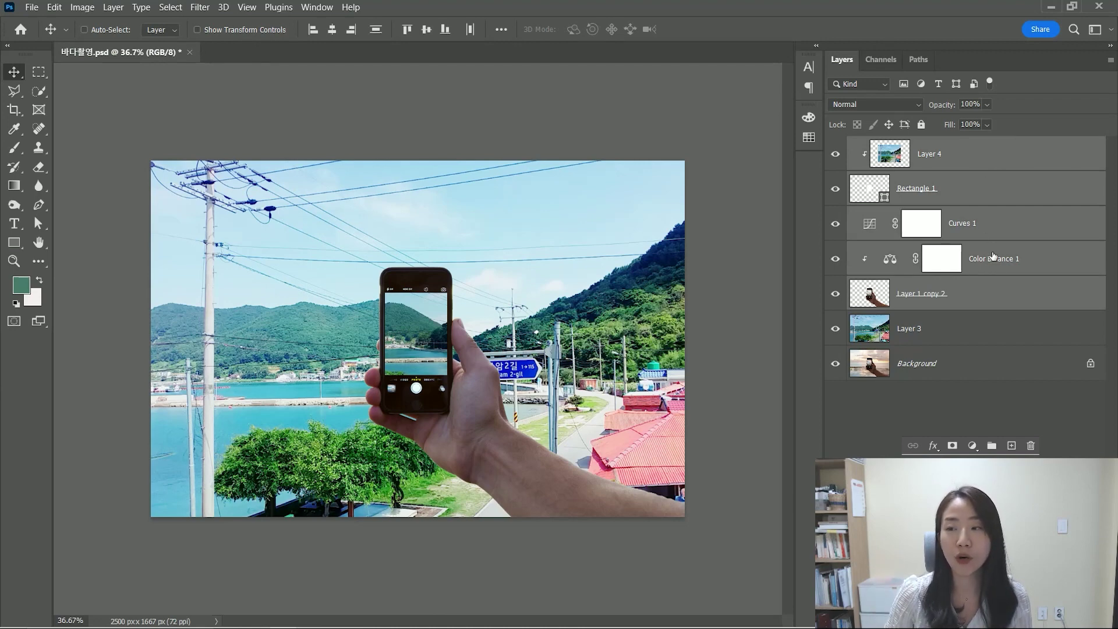
Select only Layer 1 copy 2 and Layer 4, try moving them together on the canvas, and undo the move.
click(1010, 304)
ctrl+click(997, 155)
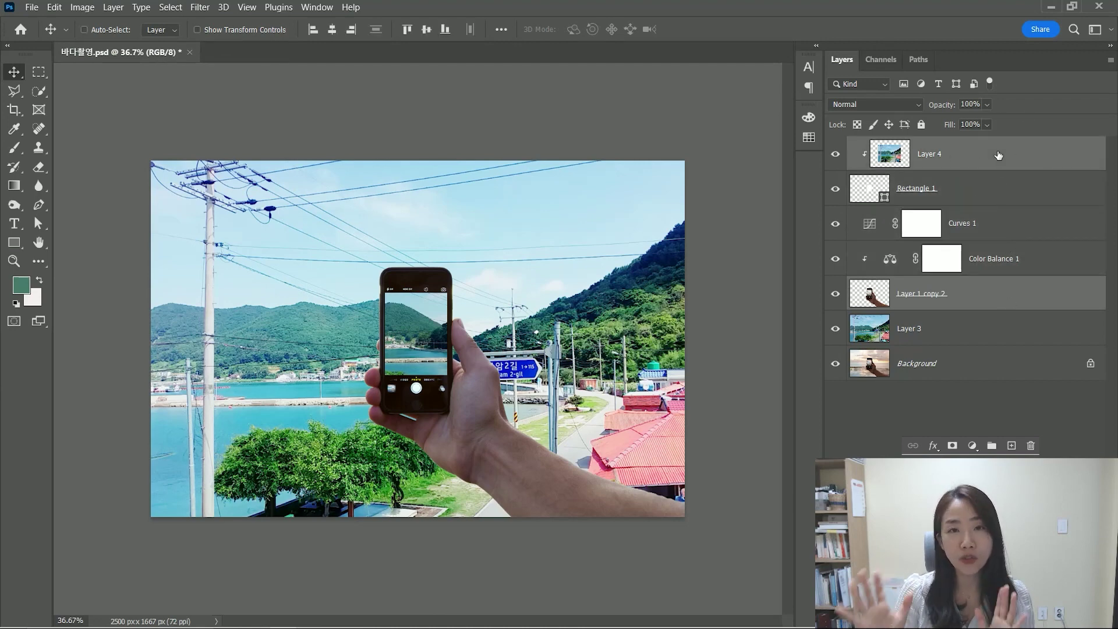
drag(505, 295, 489, 248)
key(ctrl+z)
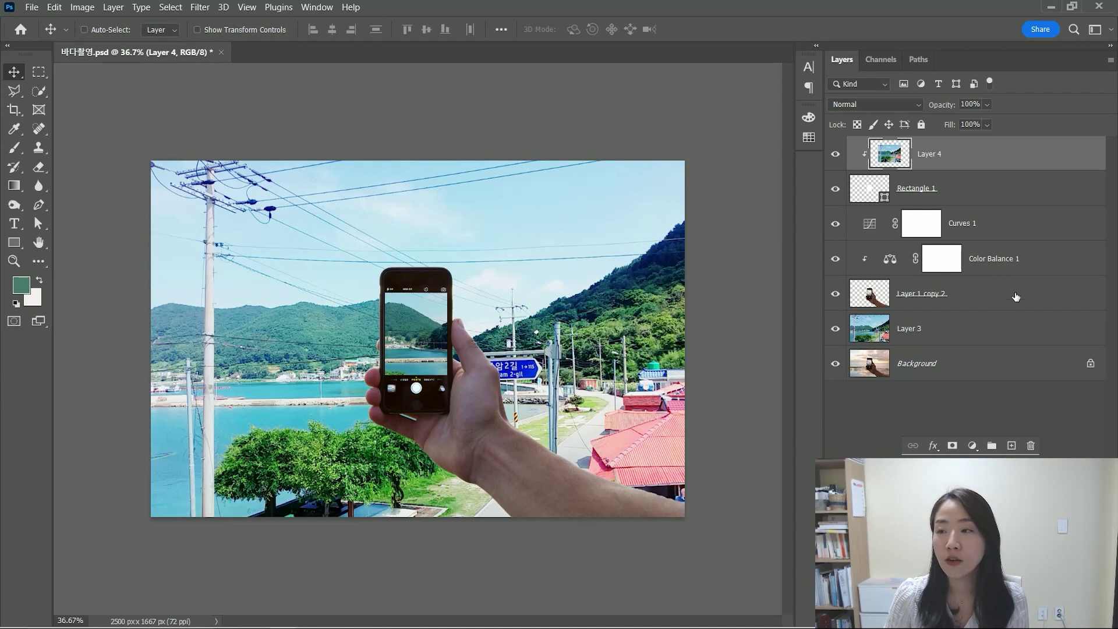
Group the five layers from Layer 1 copy 2 through Layer 4.
click(1014, 297)
shift+click(1011, 157)
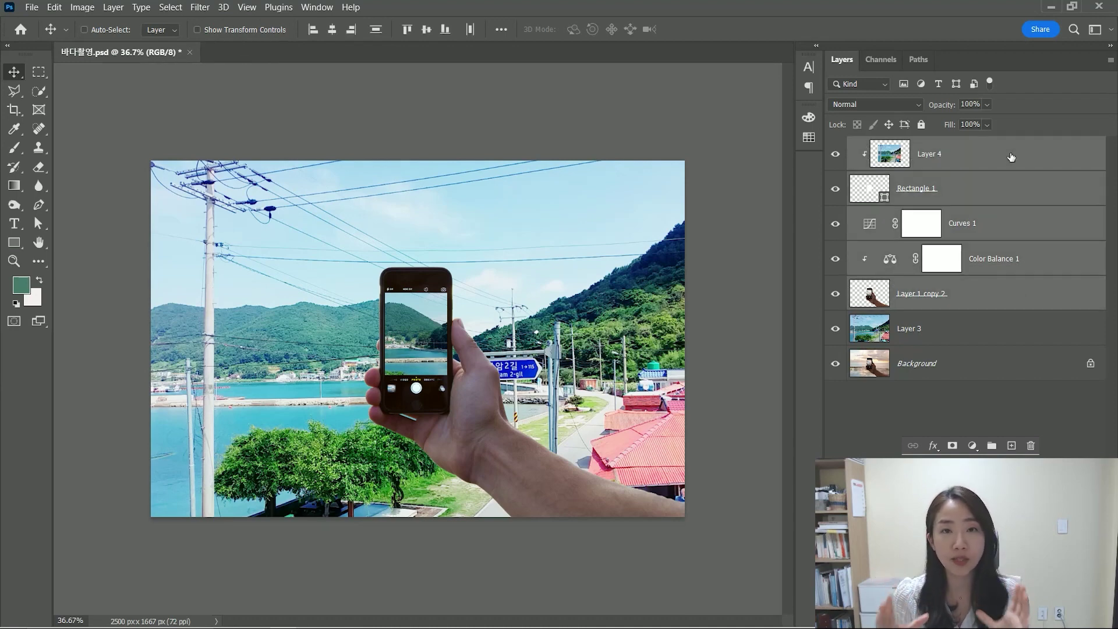
key(ctrl)
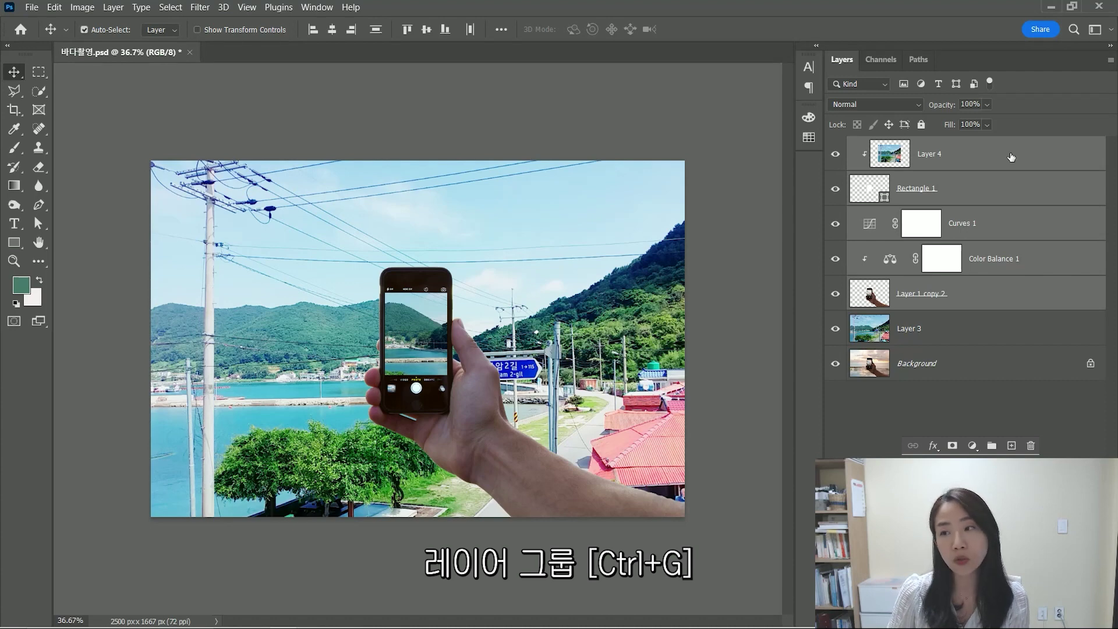
key(ctrl+g)
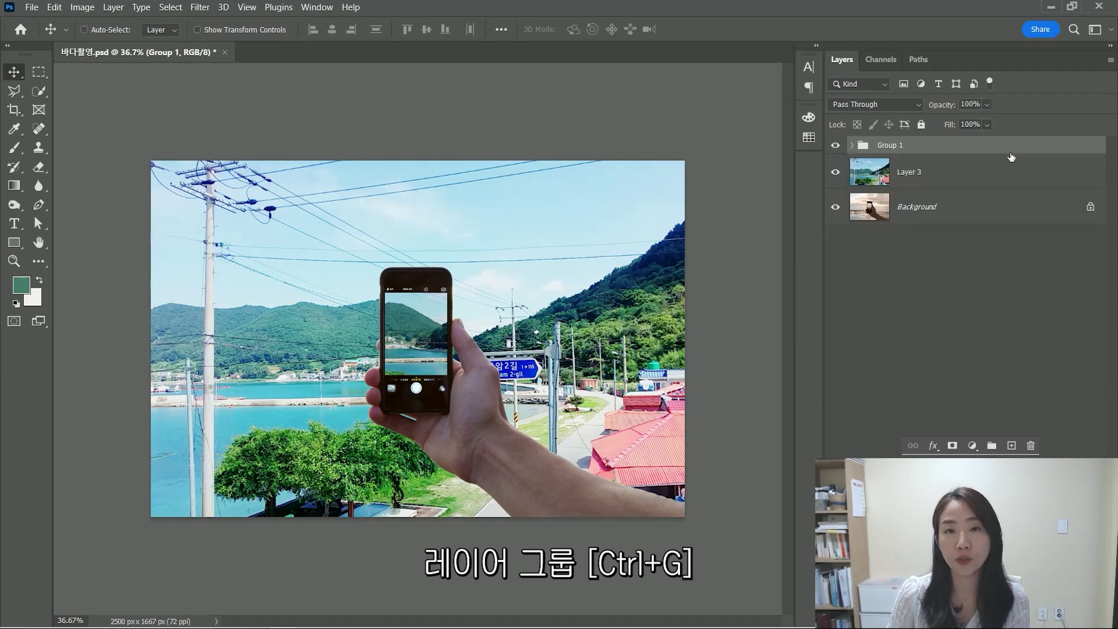
Toggle the new group's visibility off and on, and expand the group to show its layers.
click(836, 147)
click(836, 147)
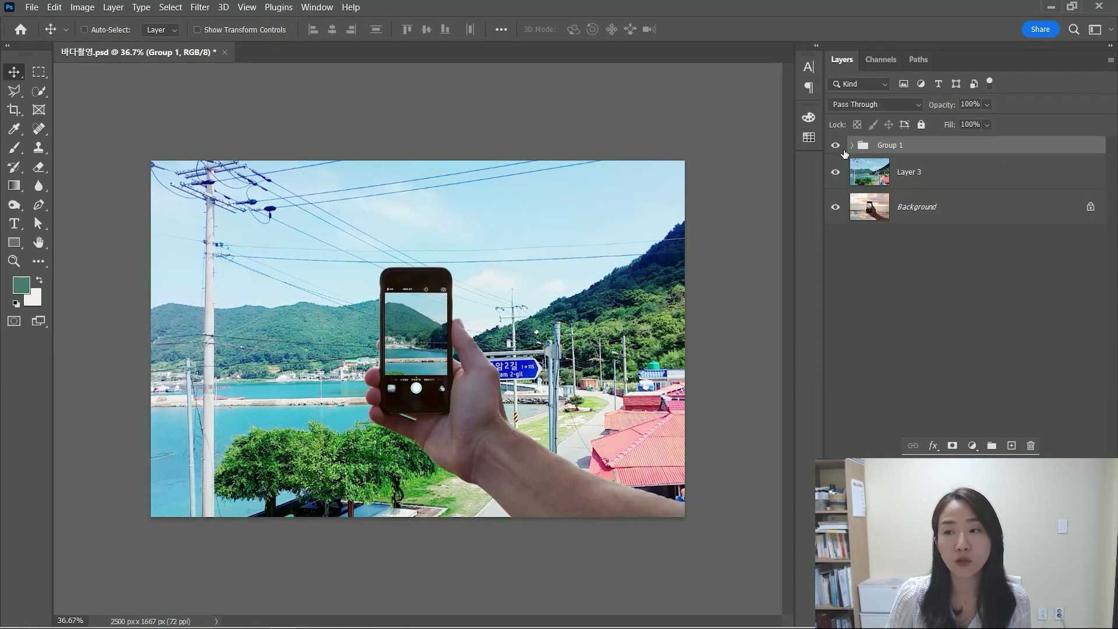
click(853, 147)
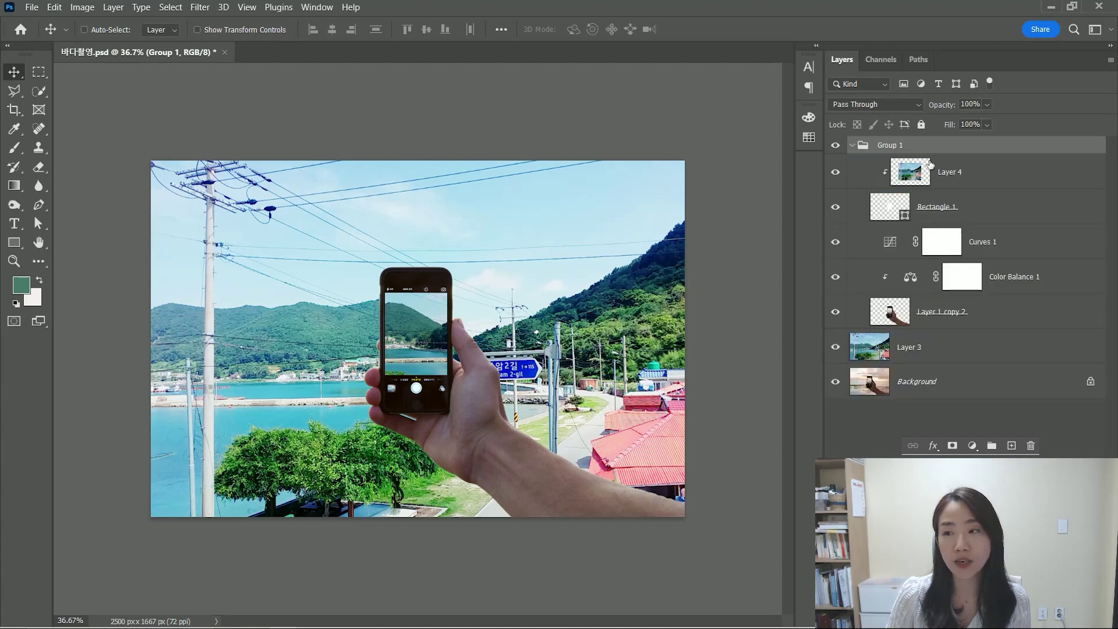
Select each layer inside Group 1 in turn, from Layer 1 copy 2 up to Layer 4.
click(964, 313)
click(1012, 275)
click(1010, 240)
click(1000, 208)
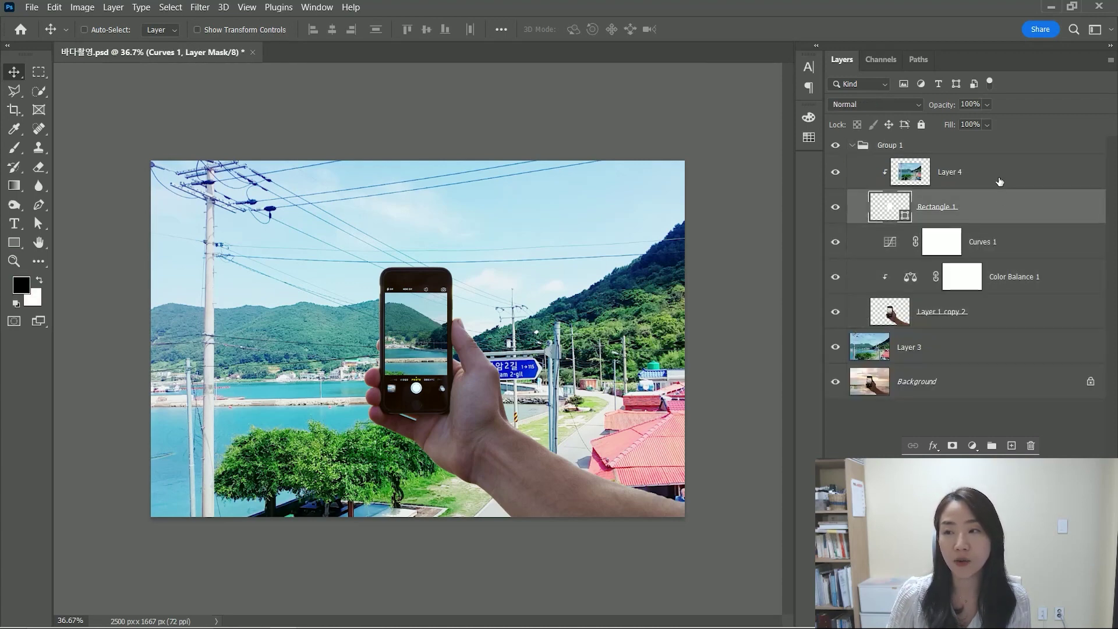
click(973, 176)
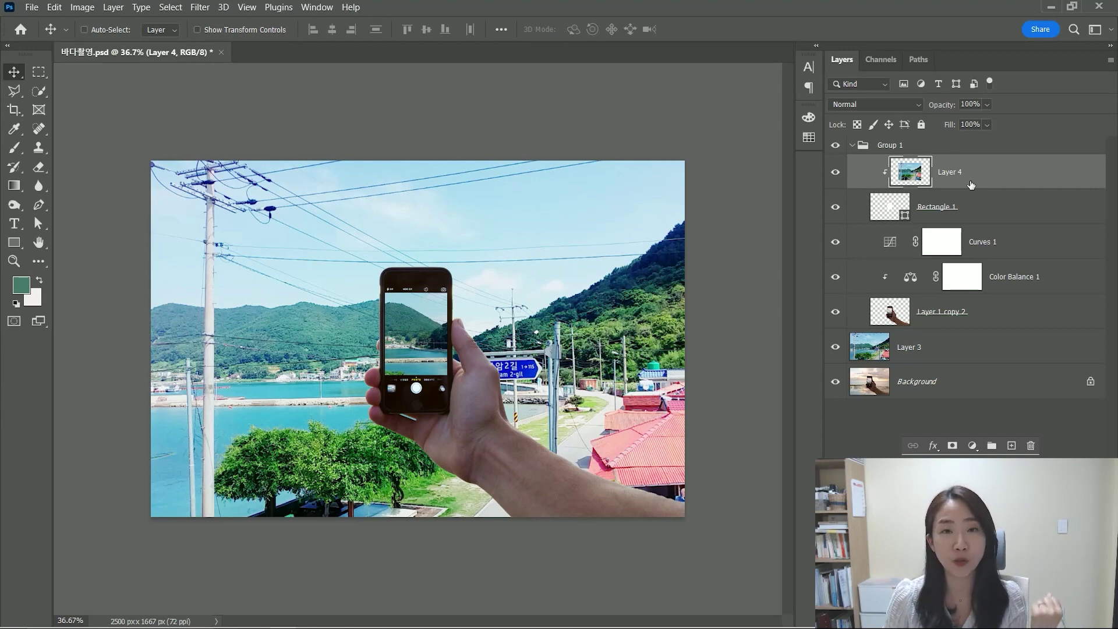
Collapse Group 1 and ungroup its layers.
click(852, 145)
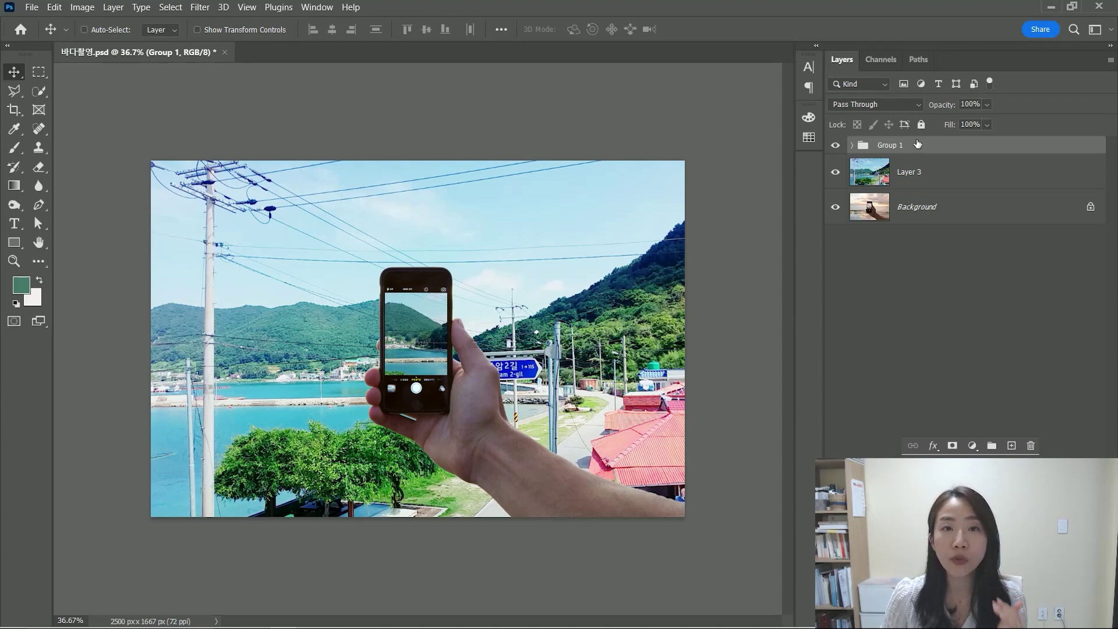
right_click(946, 150)
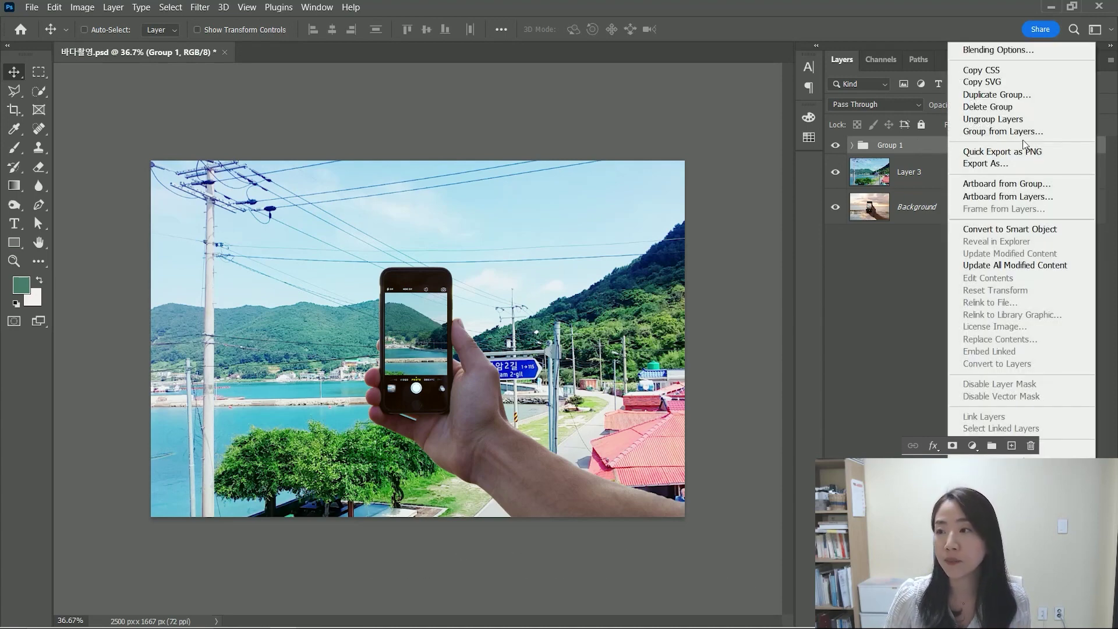
click(1035, 120)
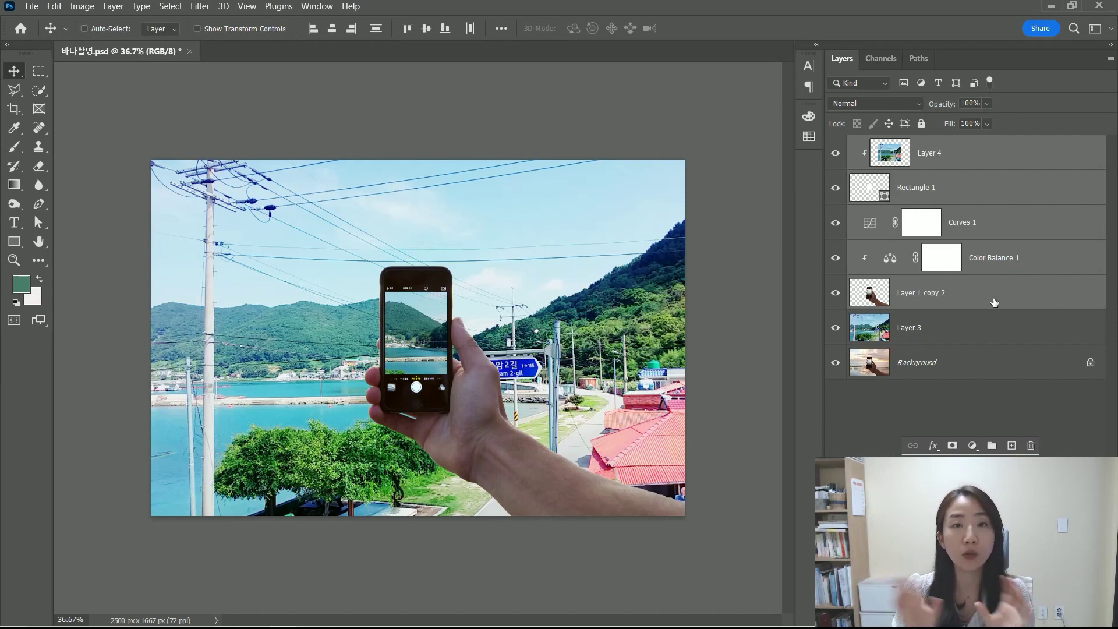
Try merging the layers from Layer 1 copy 2 through Layer 4 and moving the merged layer, and undo both the move and the merge.
click(1001, 294)
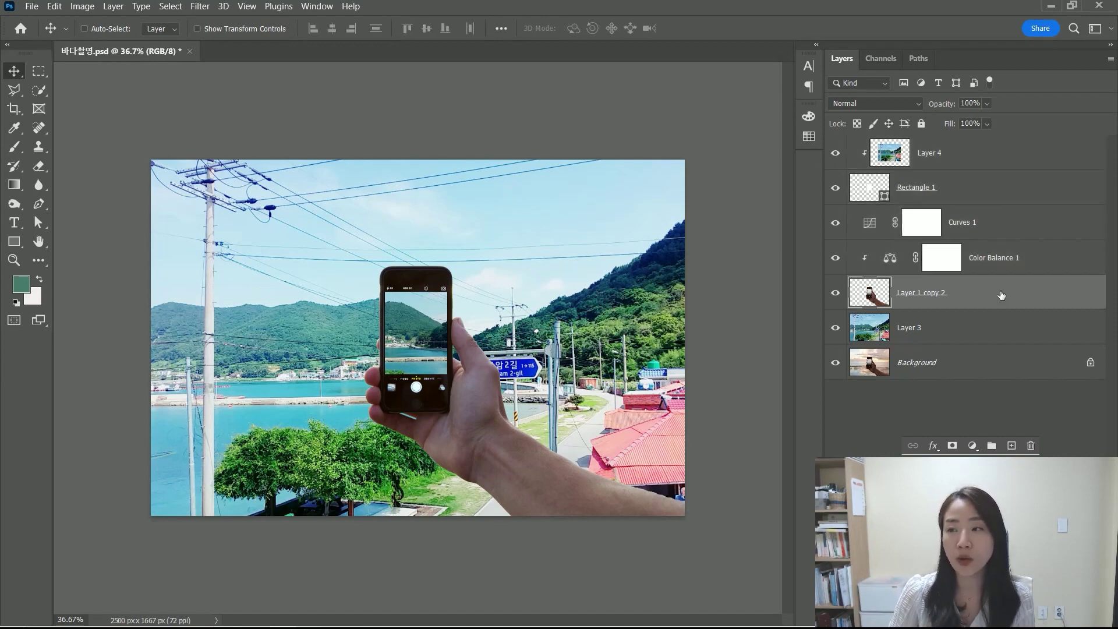
shift+click(1012, 155)
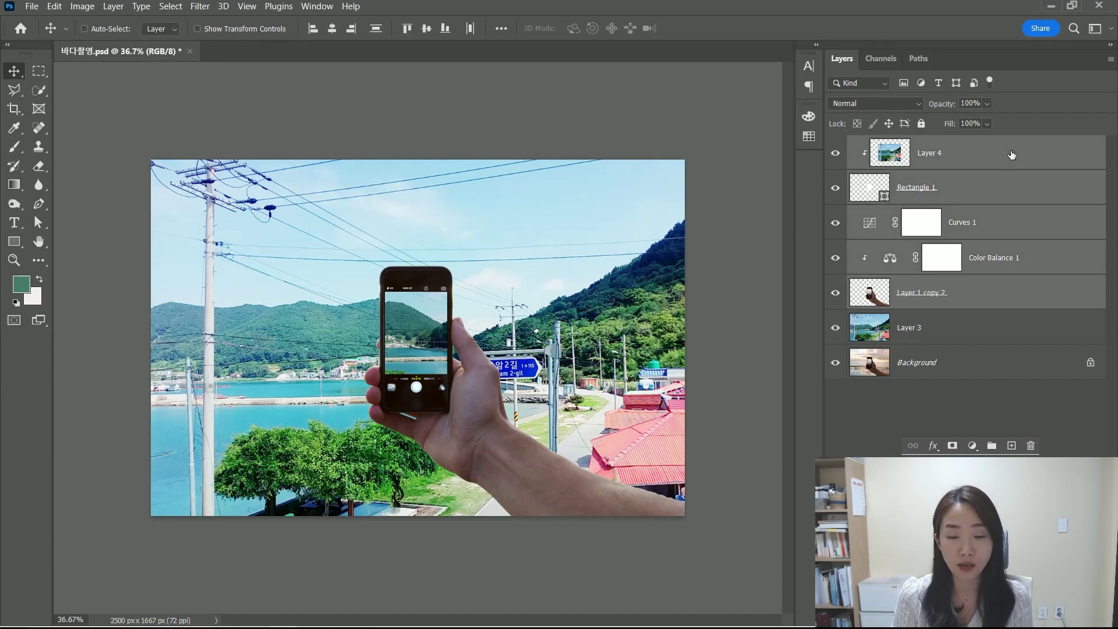
key(ctrl+e)
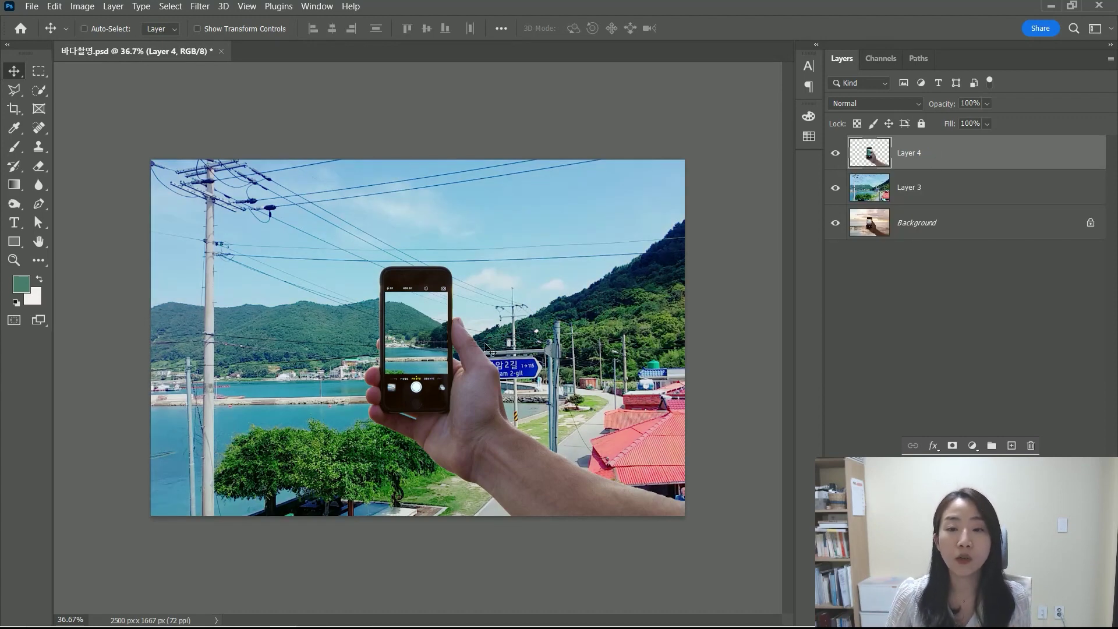
drag(441, 387, 473, 366)
key(ctrl+z)
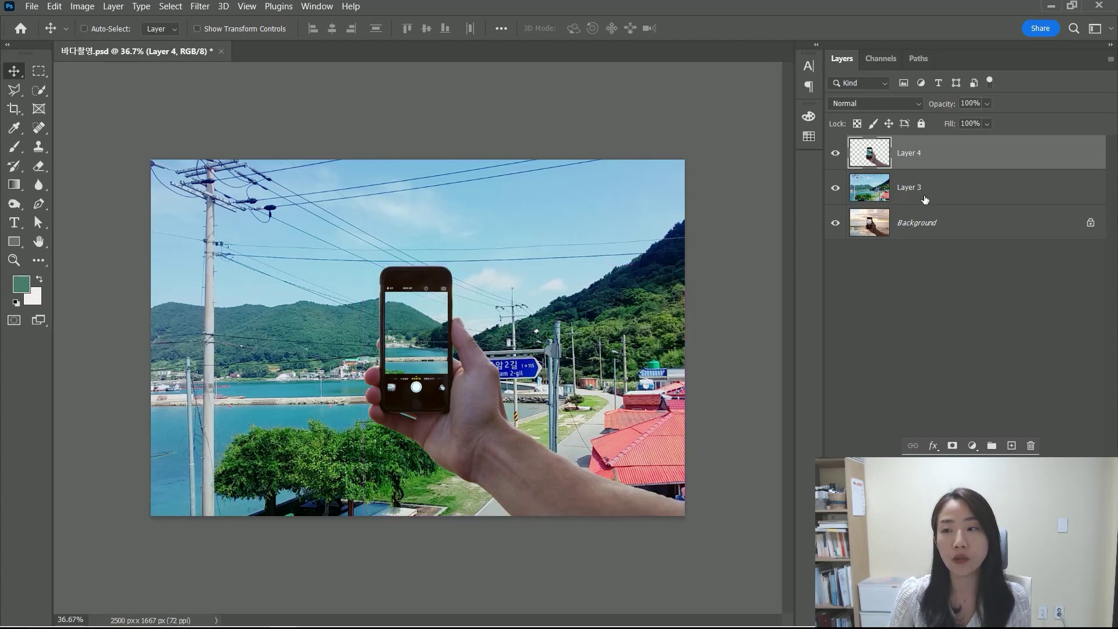
key(ctrl+z)
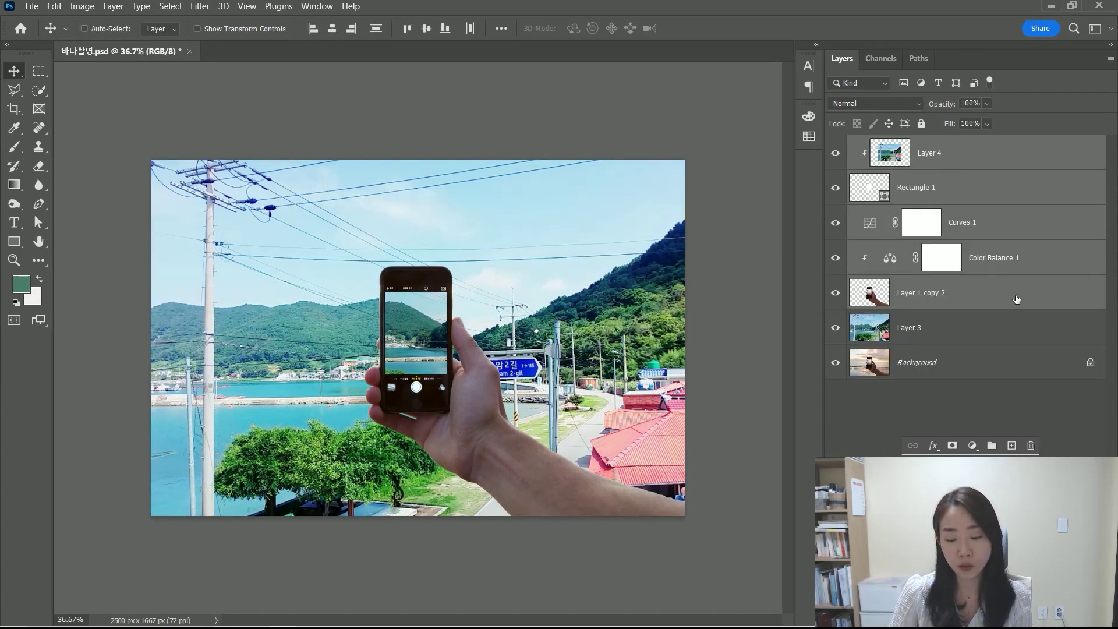
Group the five layers from Layer 1 copy 2 through Layer 4 and duplicate the group.
key(ctrl+g)
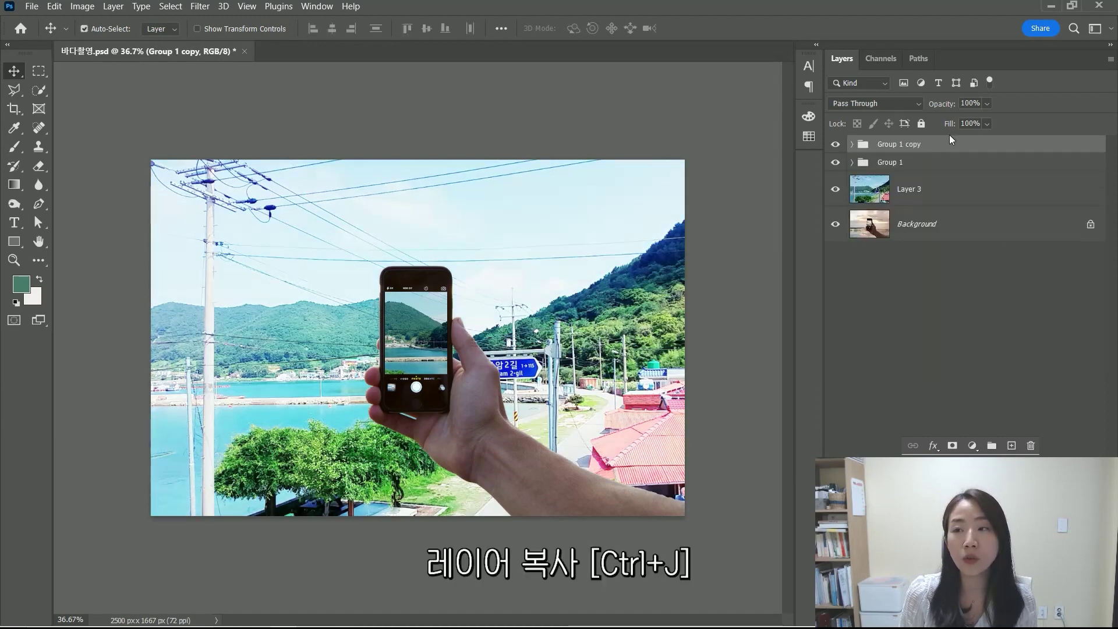
key(ctrl+j)
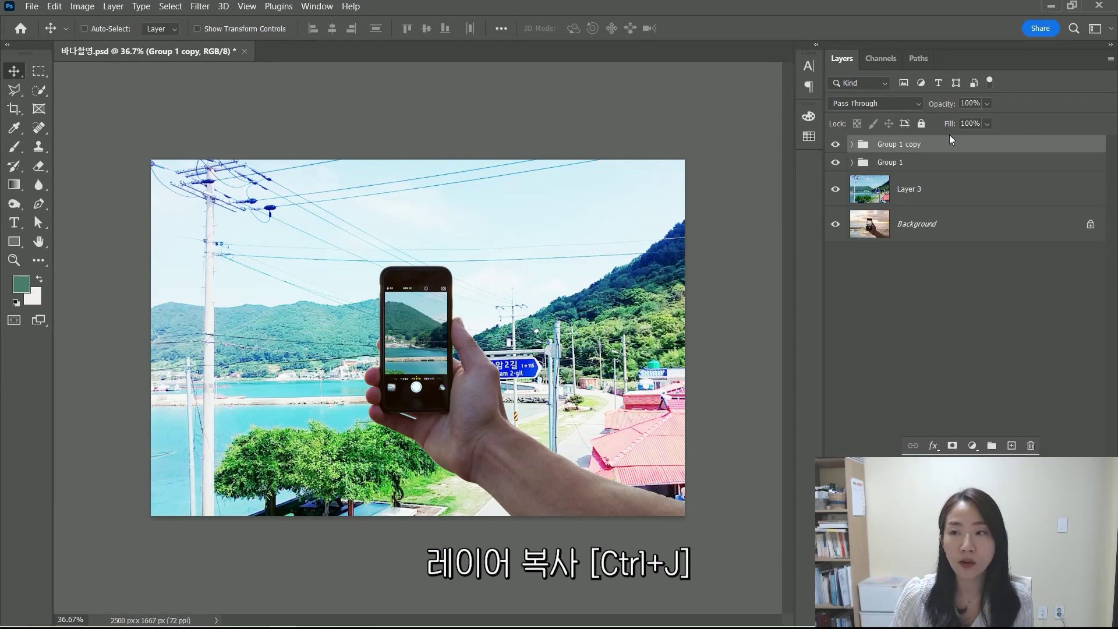
Hide the original Group 1 and merge the duplicated group into a single layer.
click(899, 165)
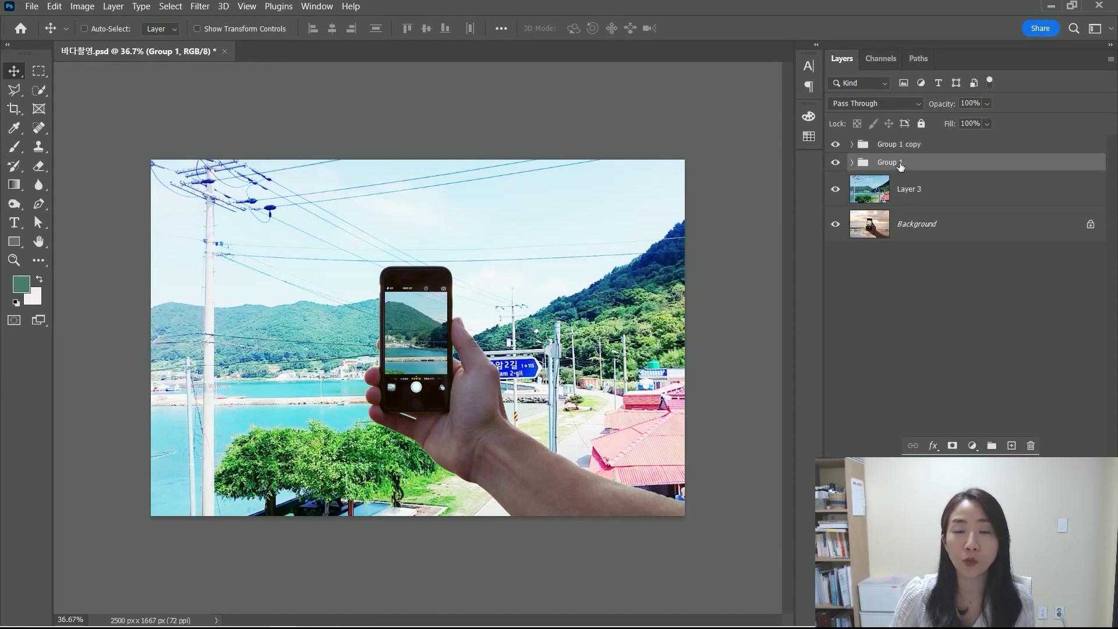
click(836, 165)
click(914, 144)
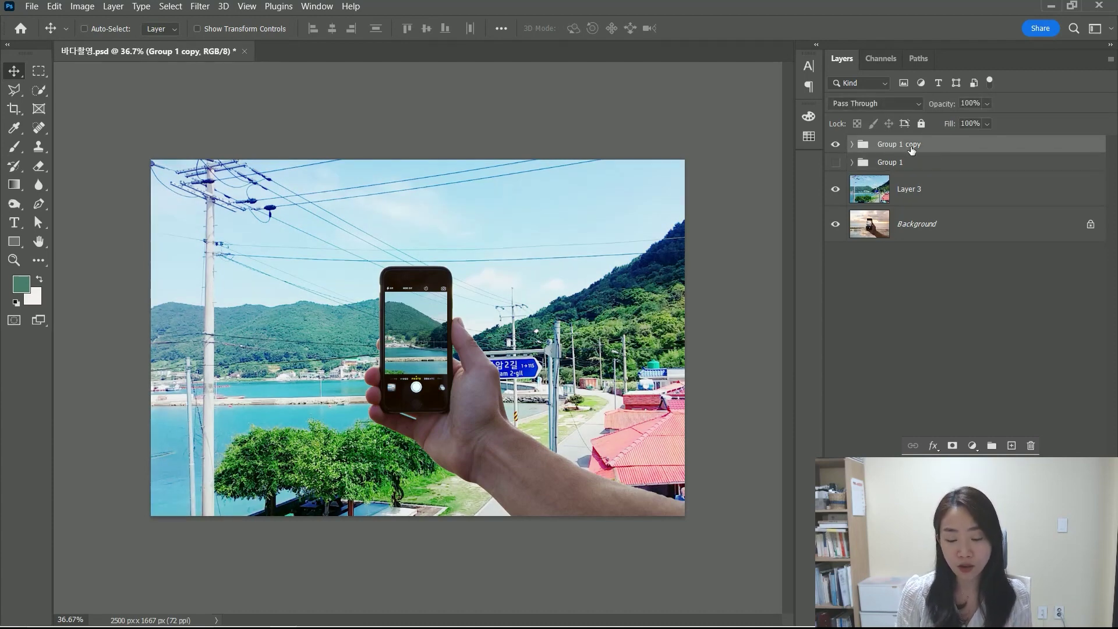
key(ctrl+e)
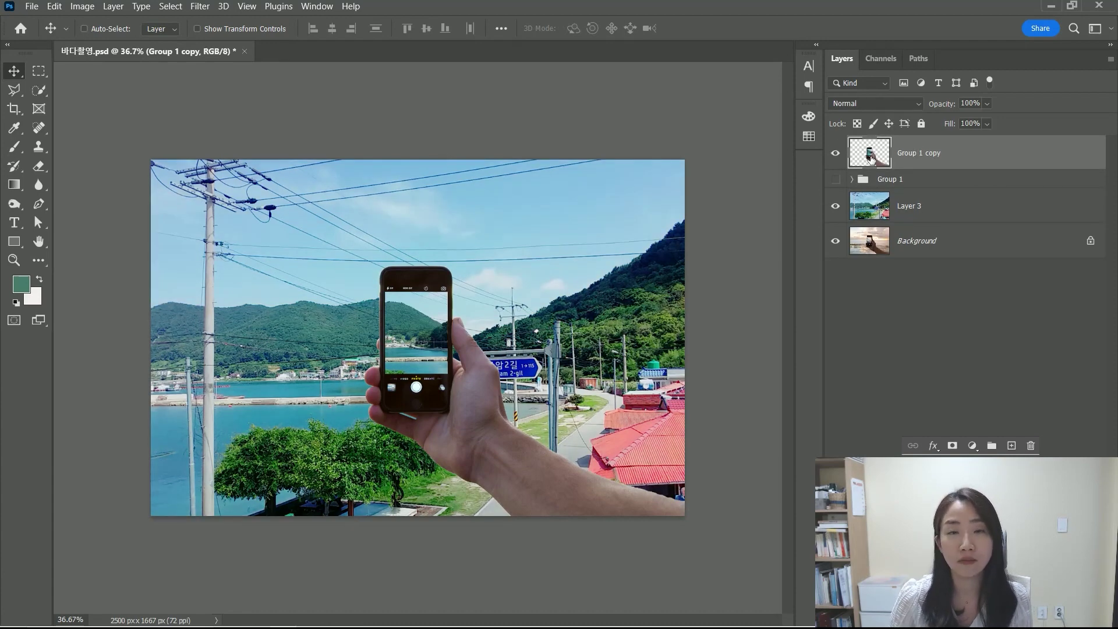
Compare the merged copy with the original Group 1 by alternating their visibility, leaving only the merged copy shown.
click(835, 153)
click(835, 179)
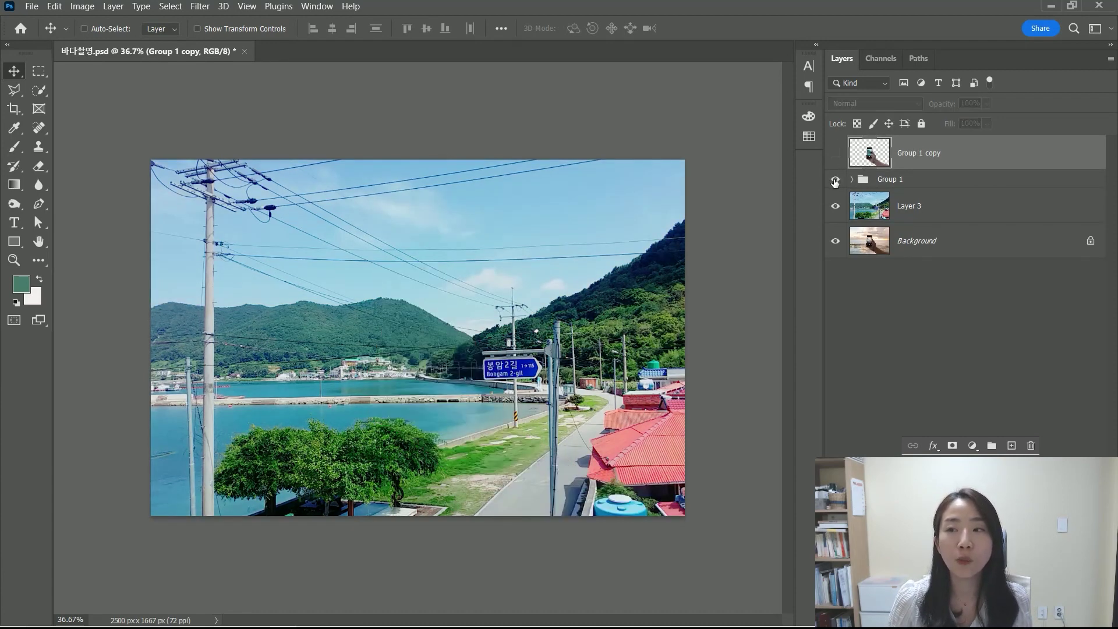
click(835, 179)
click(836, 153)
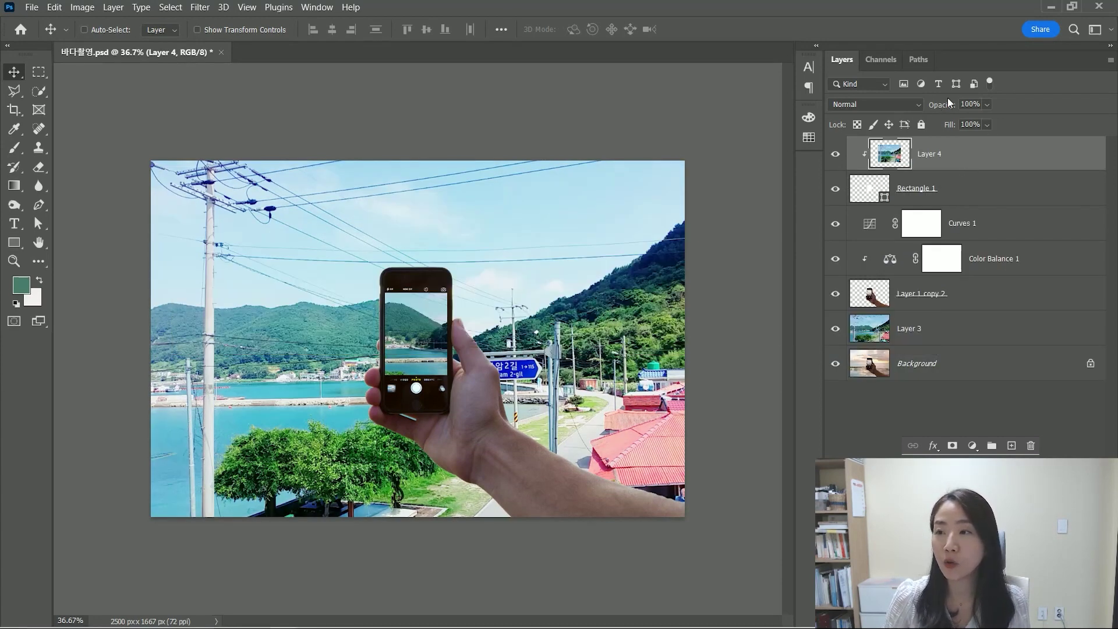
Try the opacity adjustment on Layer 4, and toggle the visibility of Layer 1 copy 2 off and on.
click(990, 104)
drag(1005, 122, 997, 123)
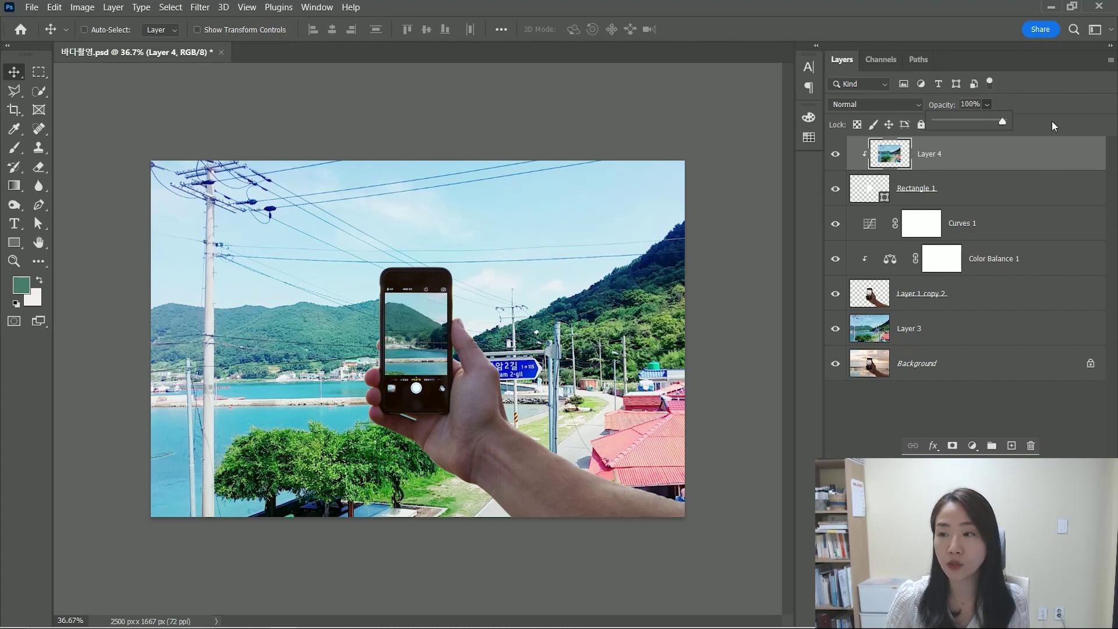
click(969, 297)
click(836, 293)
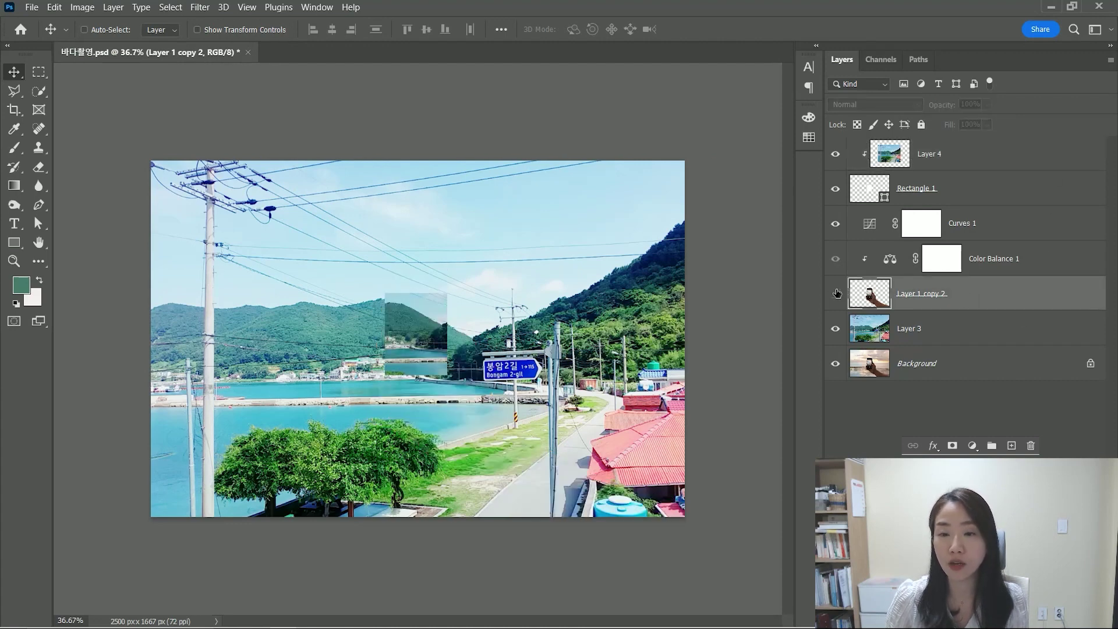
click(835, 293)
Try a lower opacity on Layer 1 copy 2 and return it to 100%.
click(987, 104)
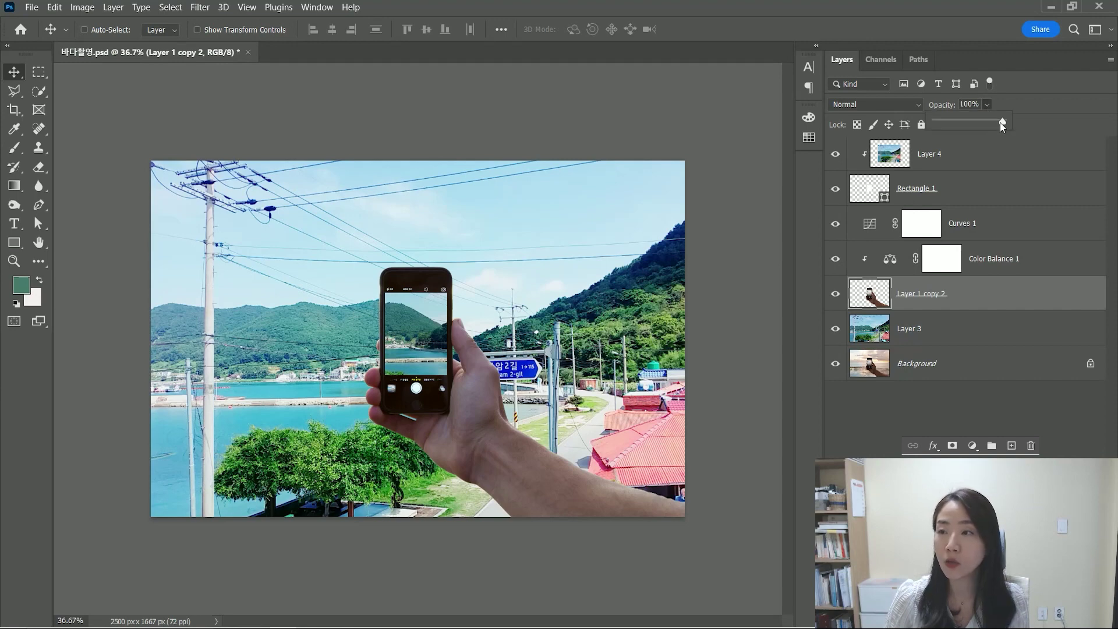
drag(962, 120, 994, 122)
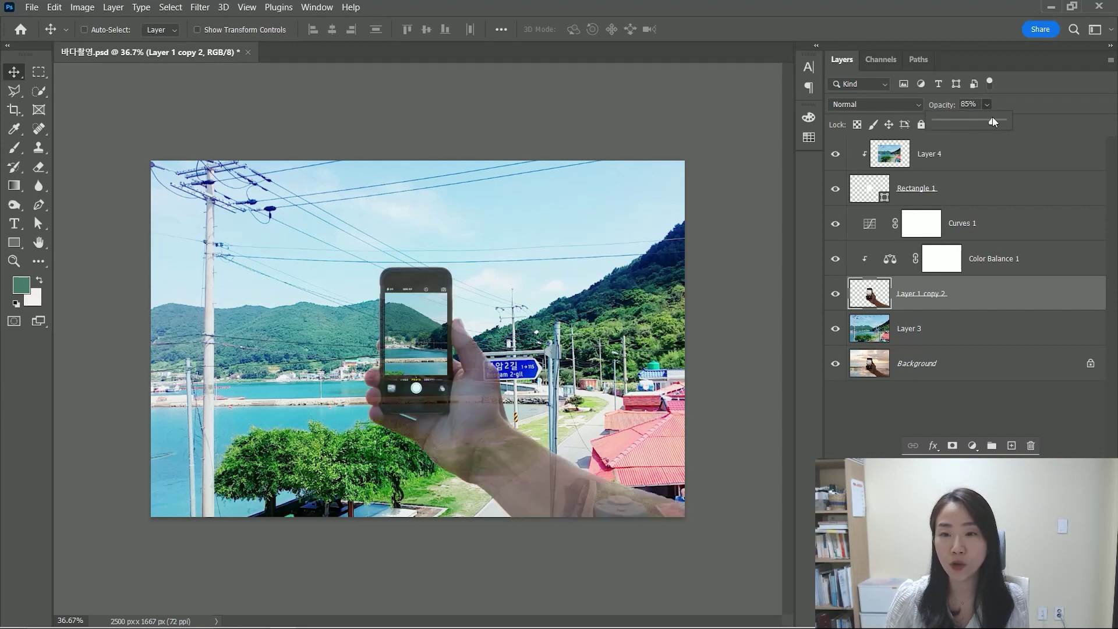
click(1017, 294)
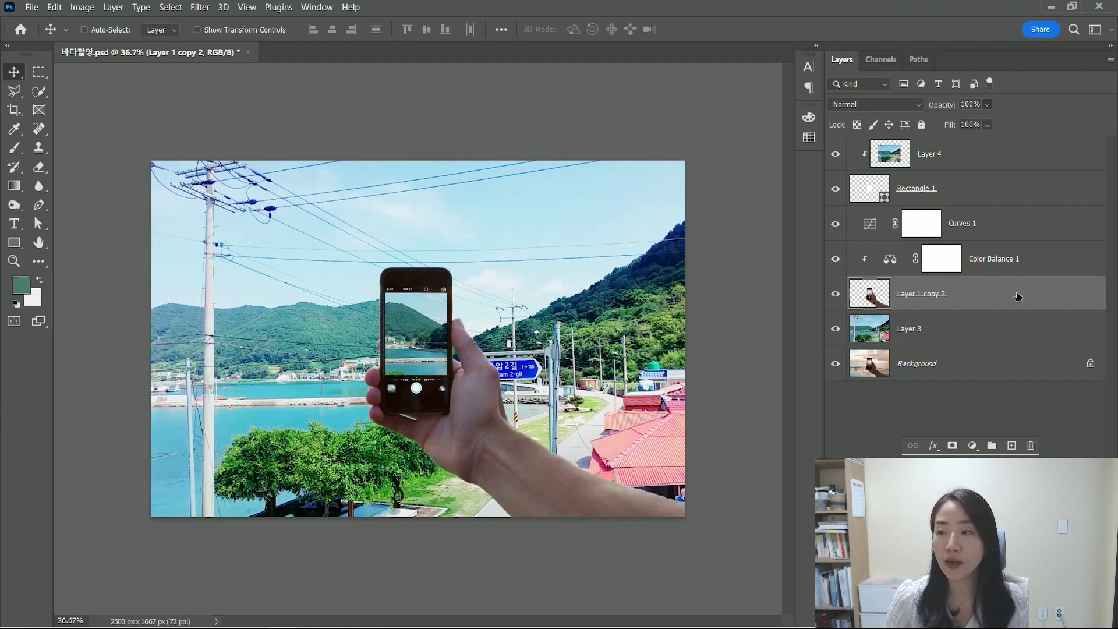
Try lowering the fill of Layer 1 copy 2 and raising it again.
click(987, 124)
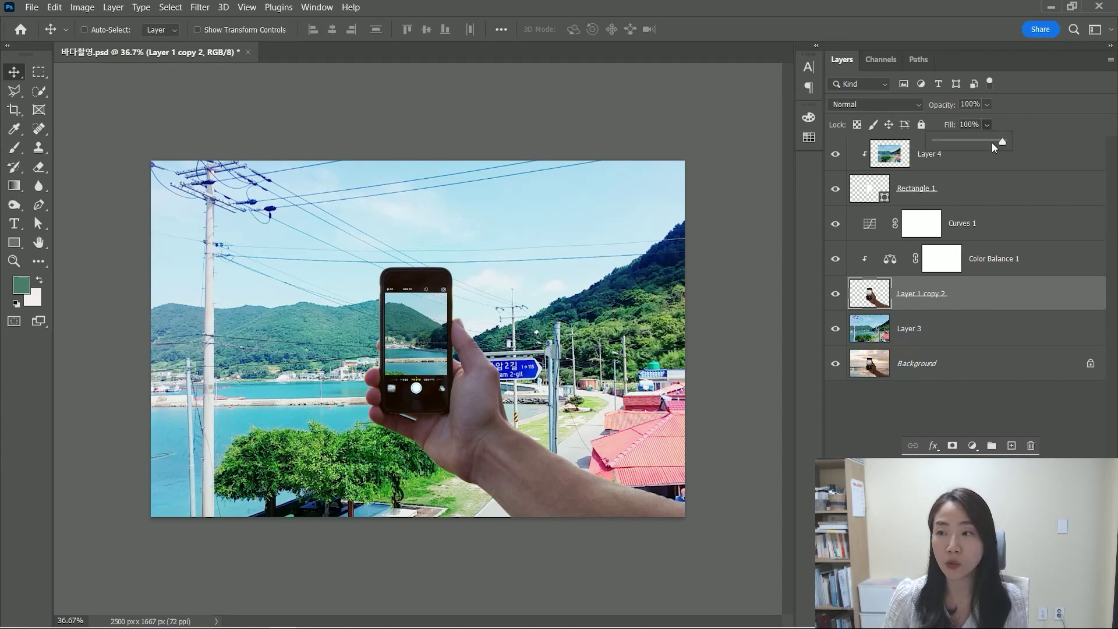
drag(991, 142, 944, 141)
click(977, 141)
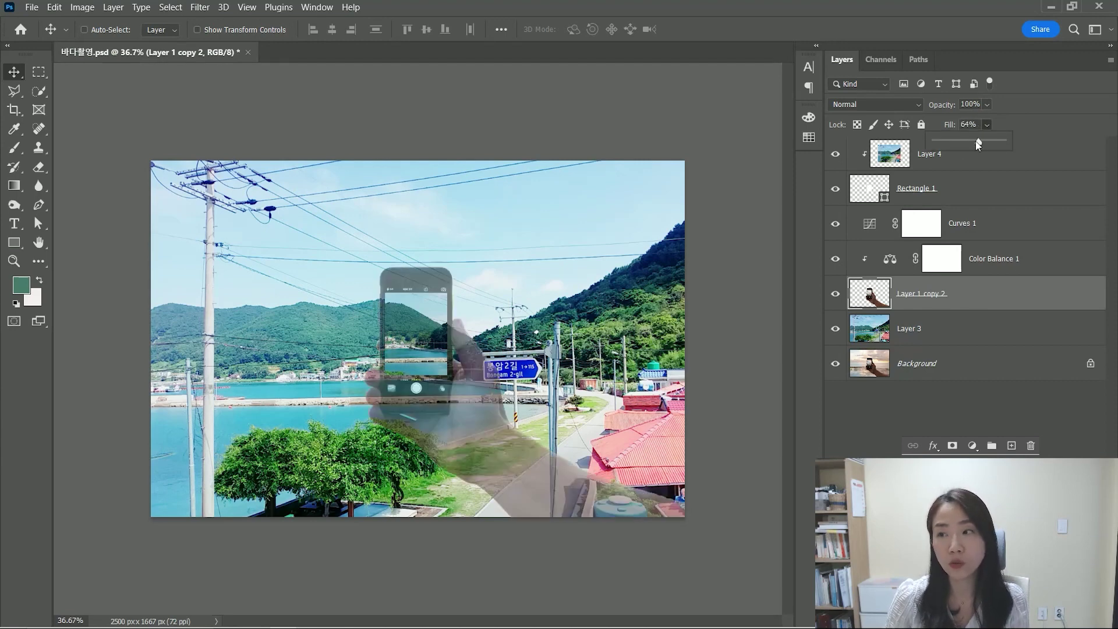
click(1009, 304)
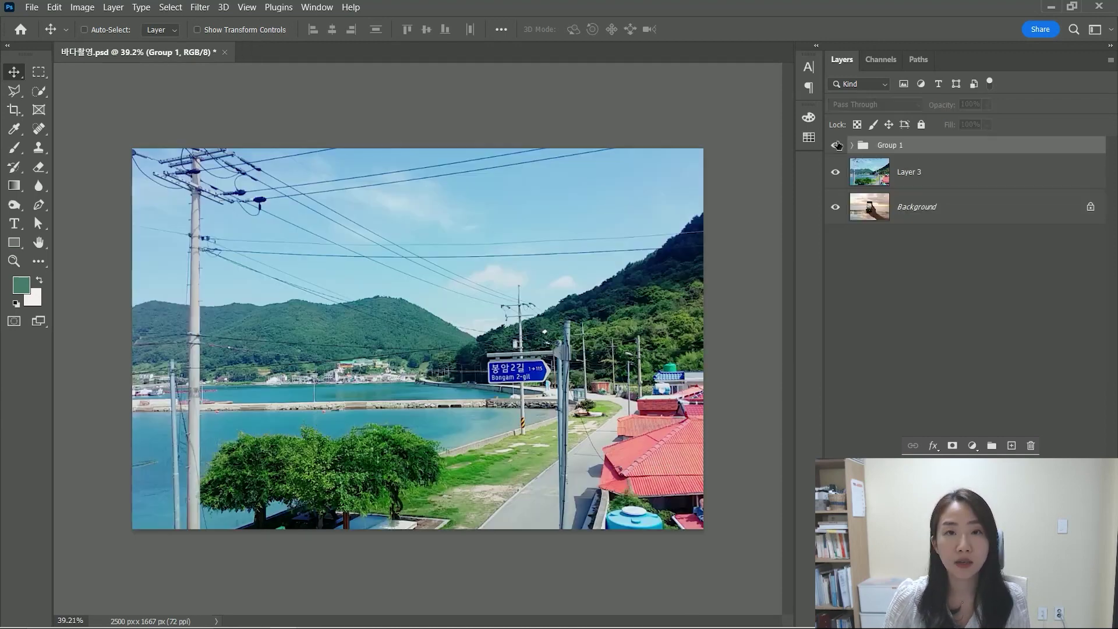
Toggle the visibility of Group 1 to see which parts of the image it contains, leaving it visible.
click(836, 145)
click(836, 145)
click(836, 145)
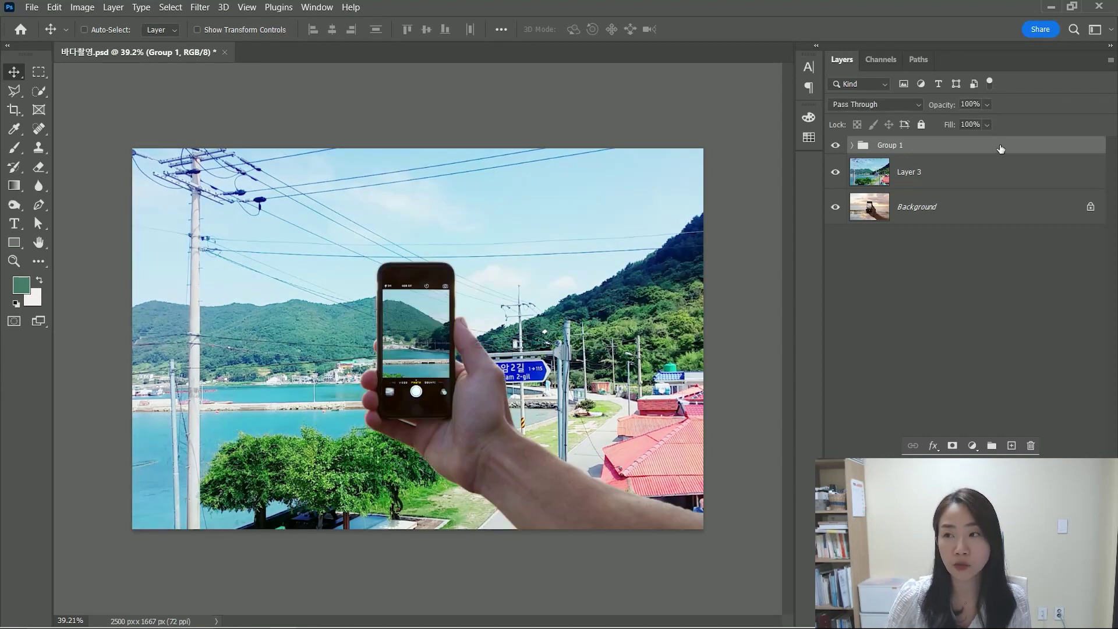
Add a 7 px outside Stroke layer style in blue-violet to Group 1.
double_click(1023, 148)
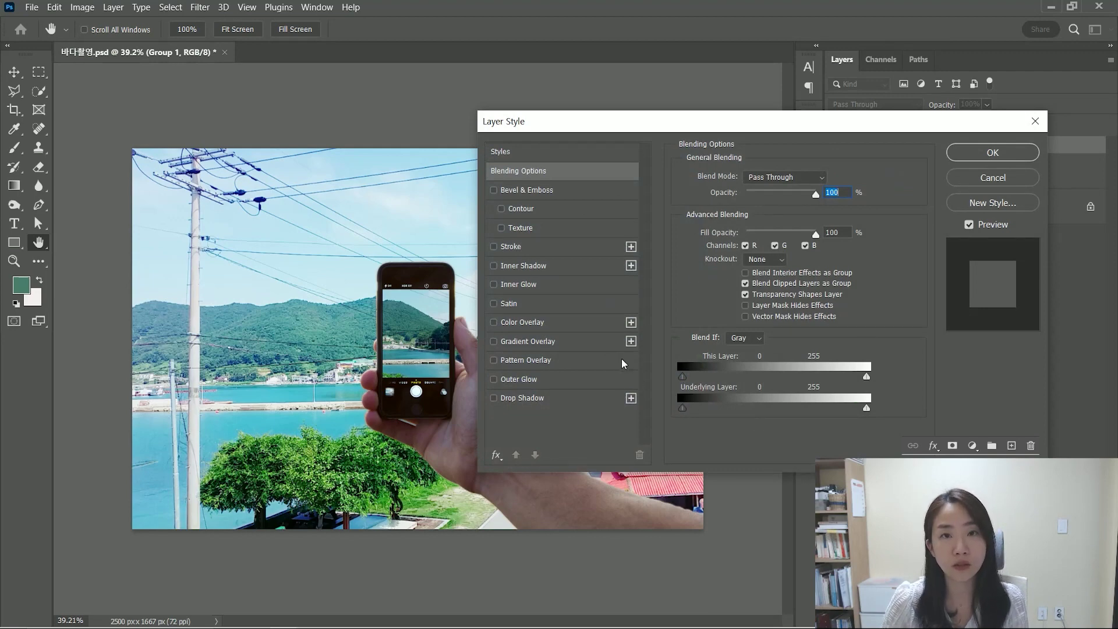
click(559, 247)
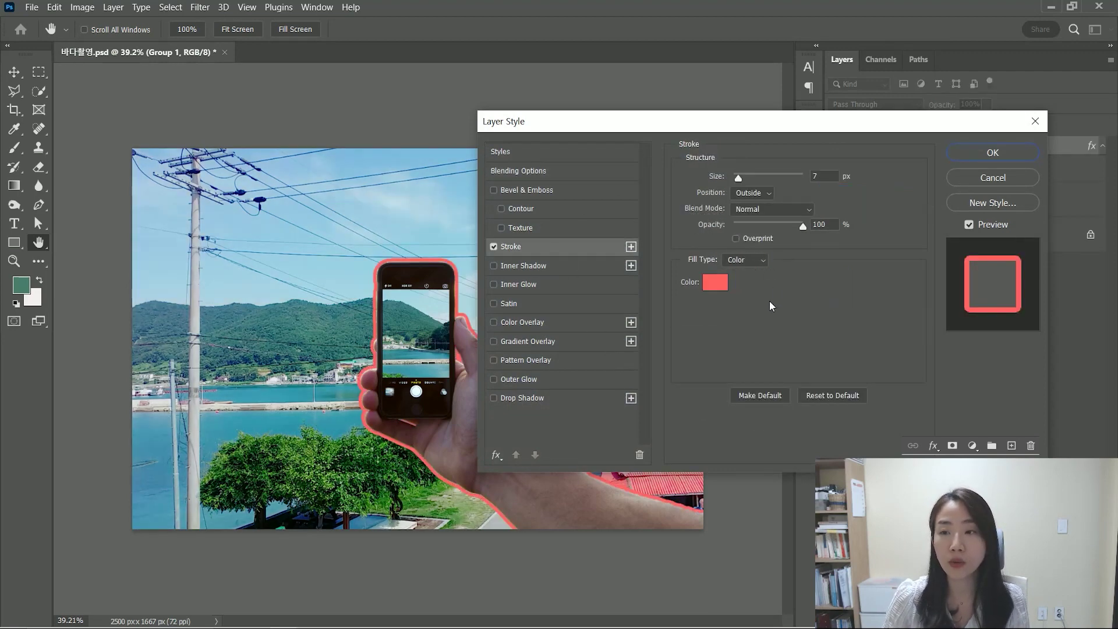
click(713, 284)
click(593, 179)
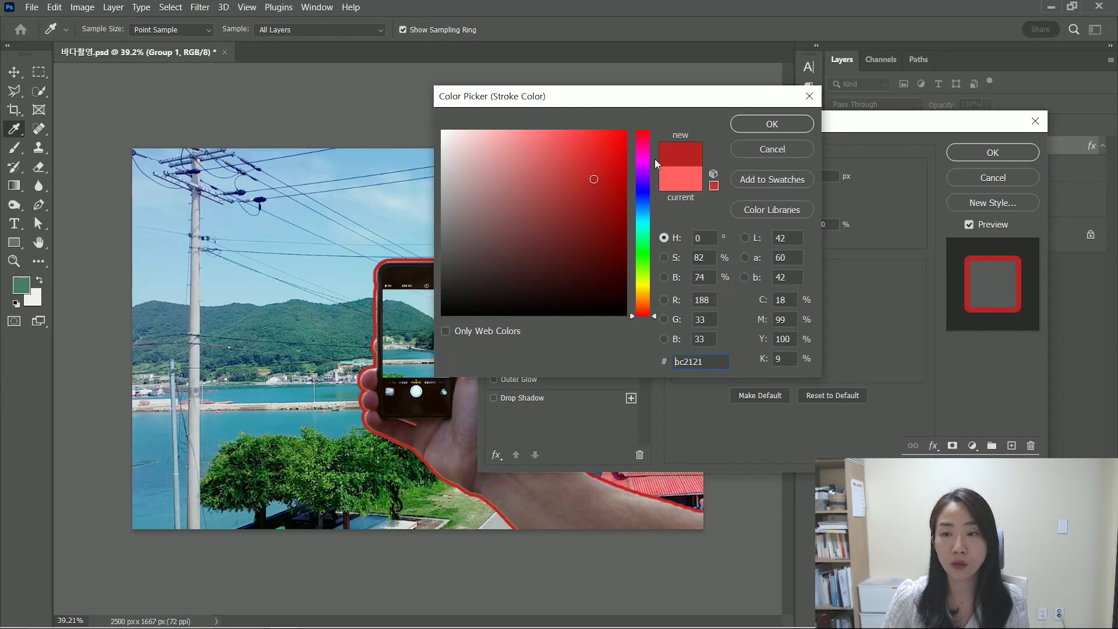
click(642, 186)
click(752, 123)
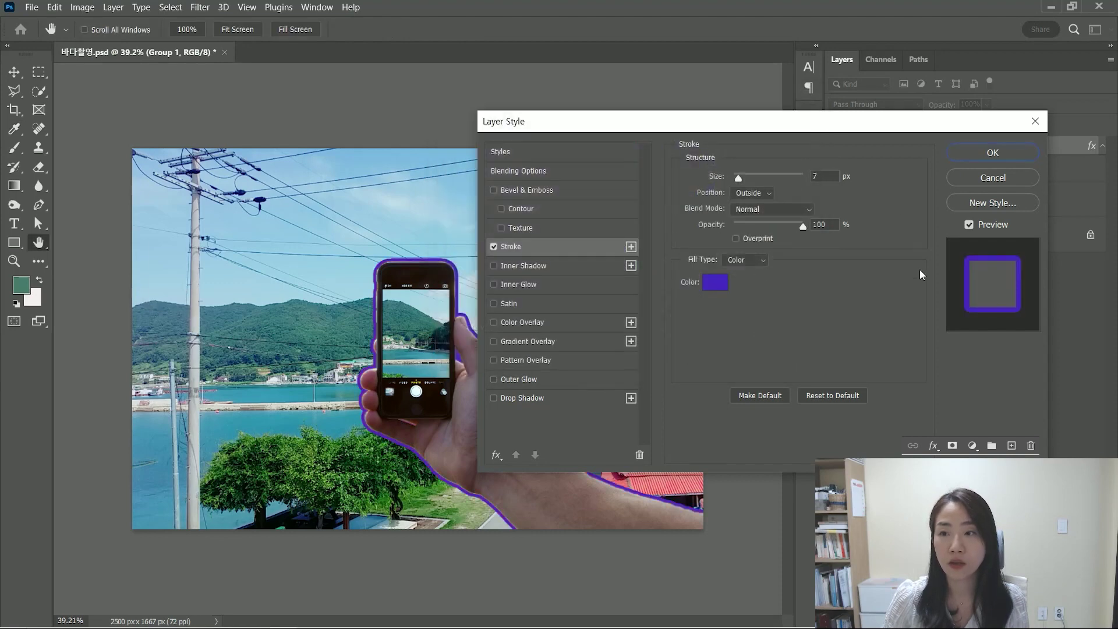
click(997, 155)
Try lowering the opacity of Group 1 to about 38% and return it to 100%.
click(987, 105)
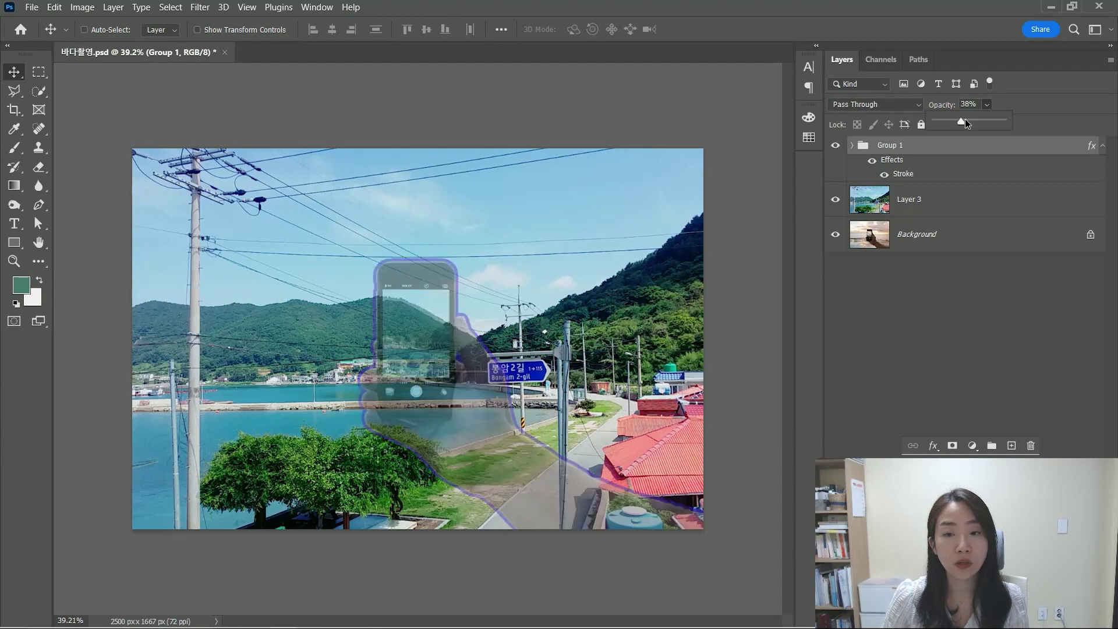
drag(984, 117, 1029, 113)
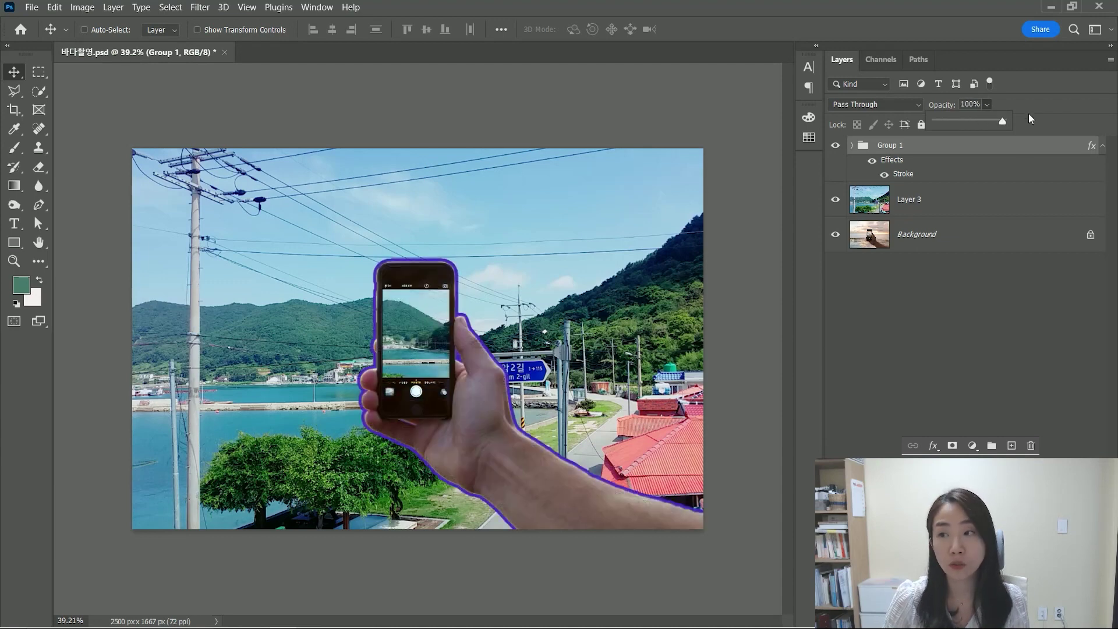
click(1015, 150)
Try lowering the fill of Group 1 to 0% and return it to 100%.
click(987, 124)
drag(1004, 140, 953, 142)
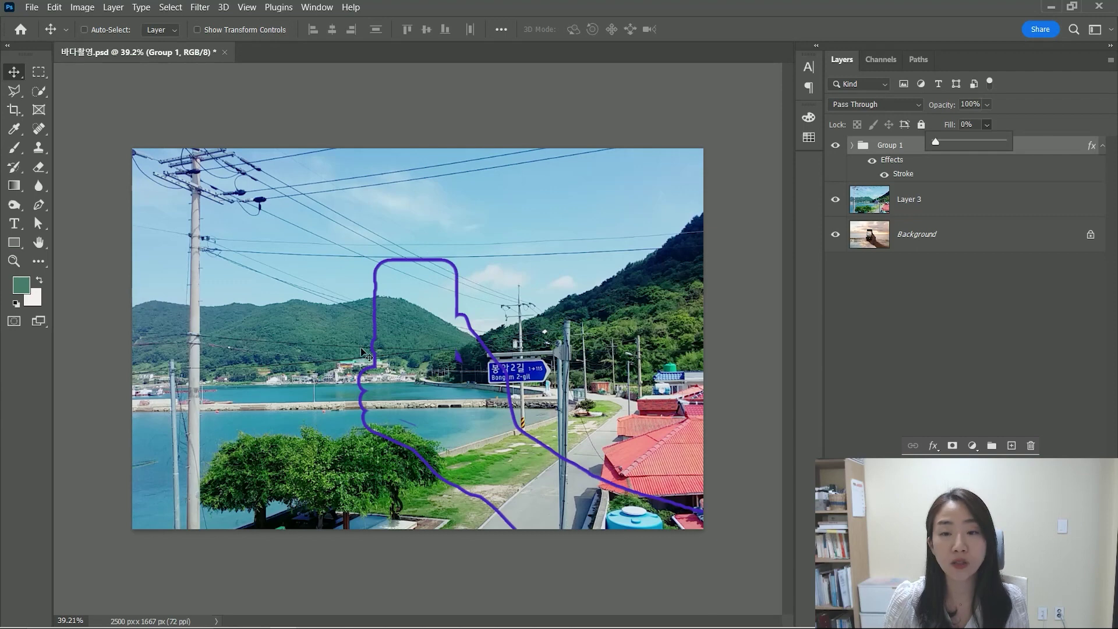
drag(945, 140, 1004, 139)
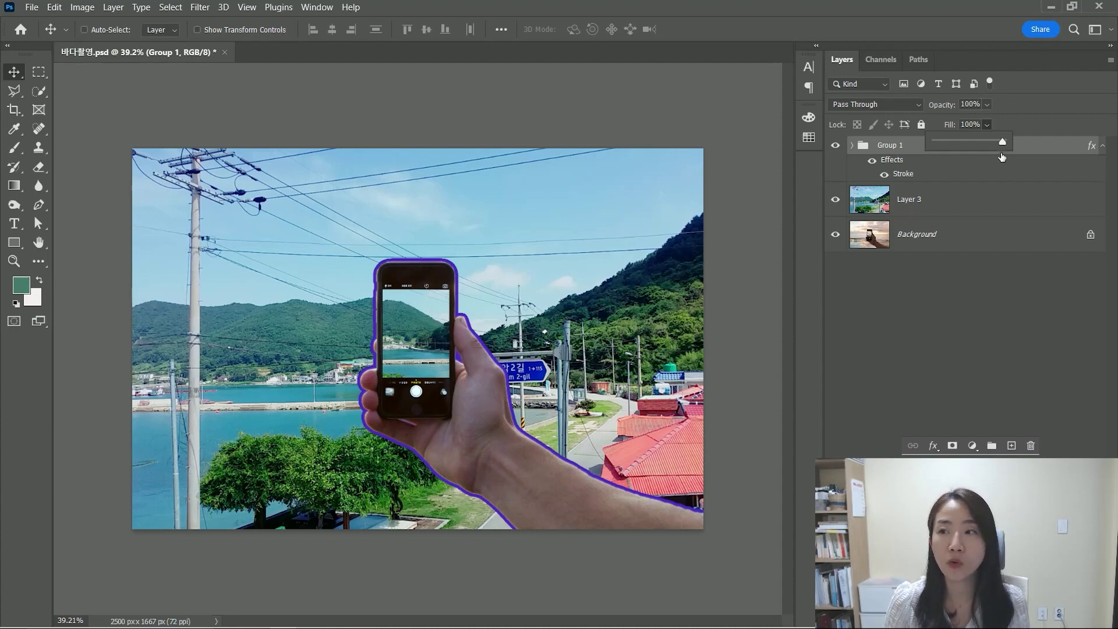
mouse_move(1001, 141)
mouse_down()
mouse_move(952, 139)
mouse_move(1021, 138)
mouse_up()
click(1037, 149)
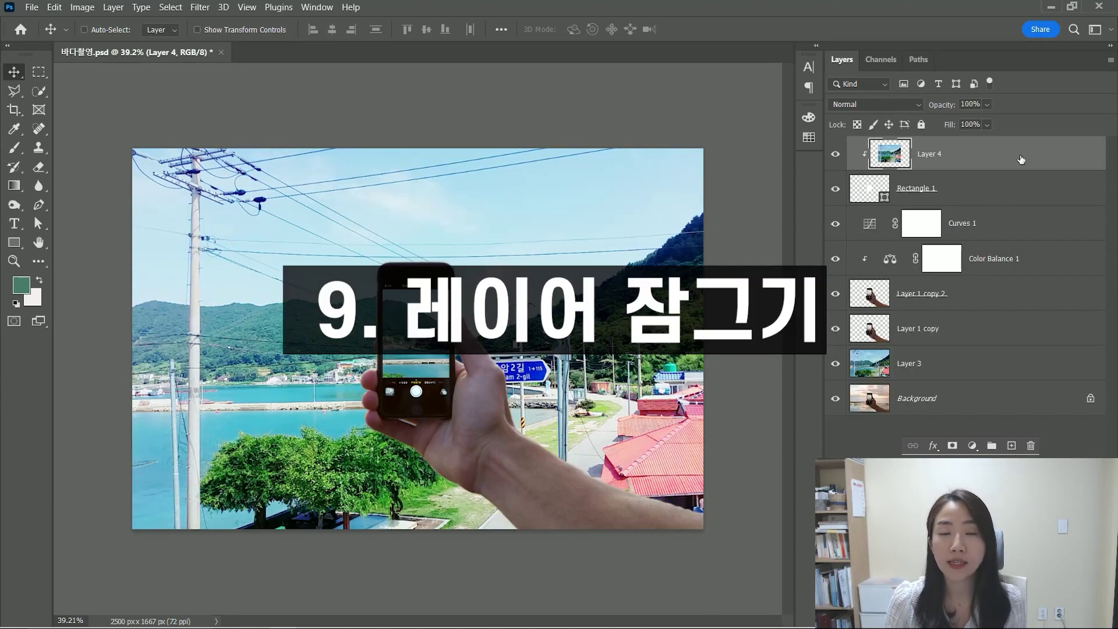
Lock all of Layer 3, try to move it on the canvas, and unlock the layer.
click(1050, 361)
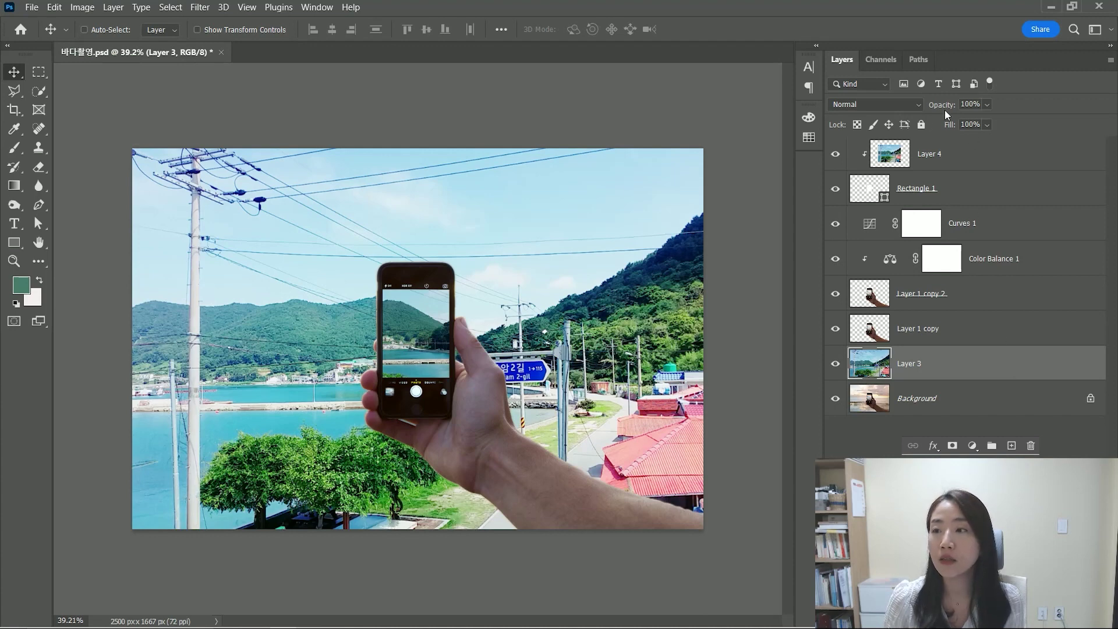
click(921, 125)
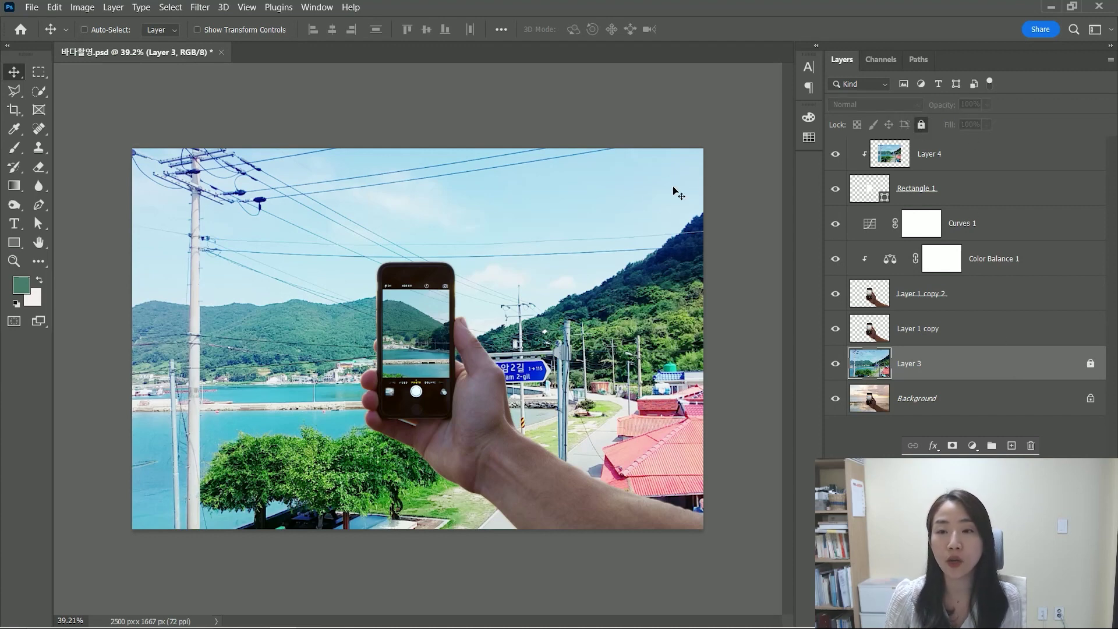
drag(592, 219, 599, 225)
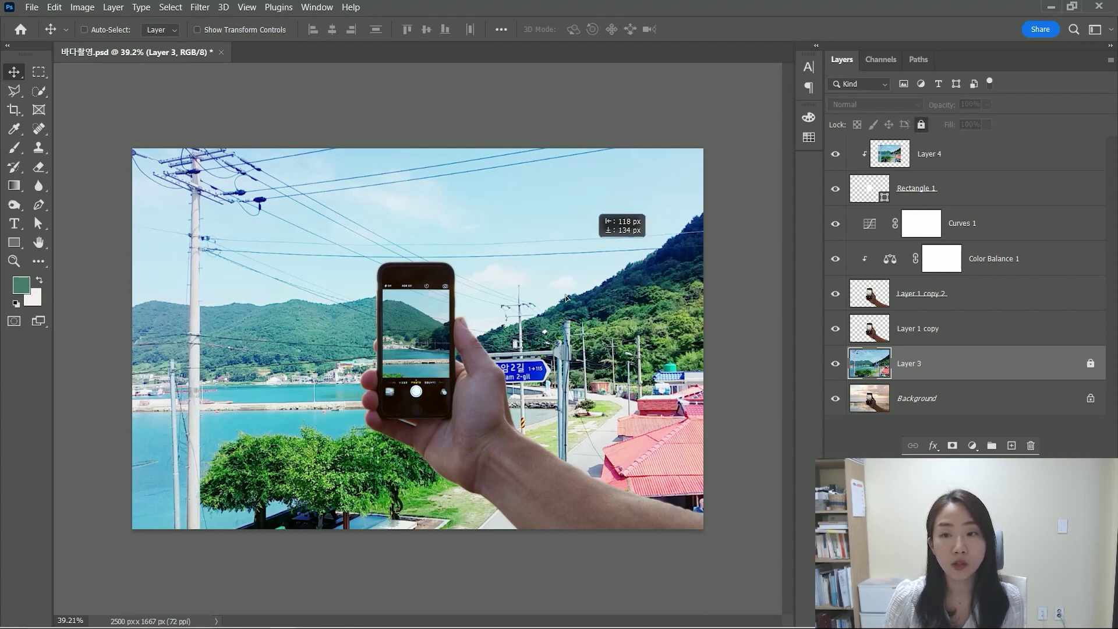
click(582, 251)
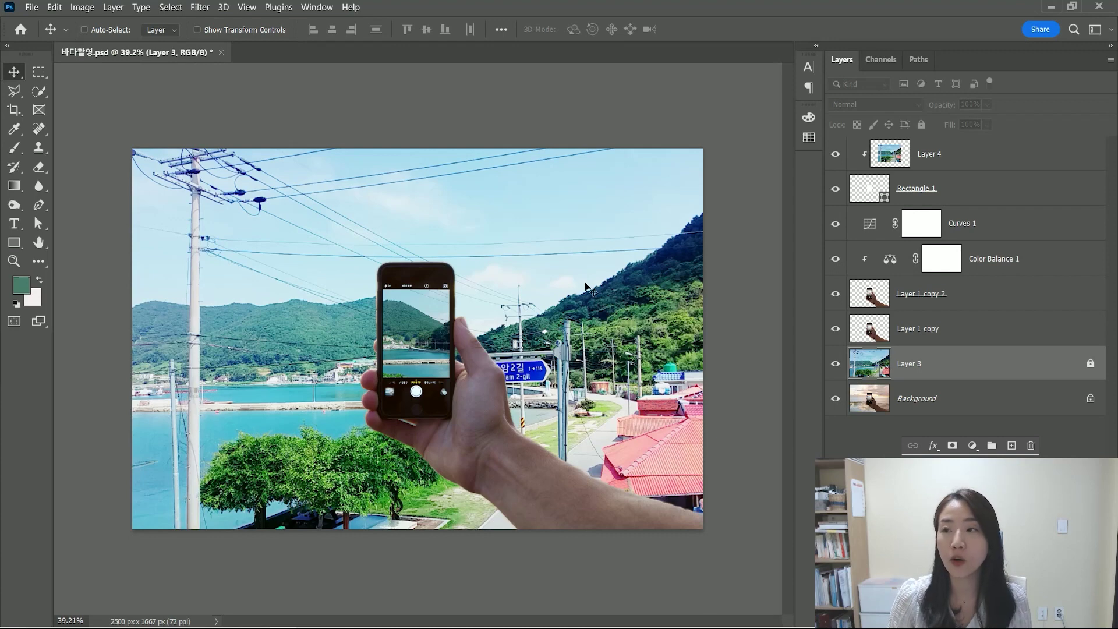
click(1090, 364)
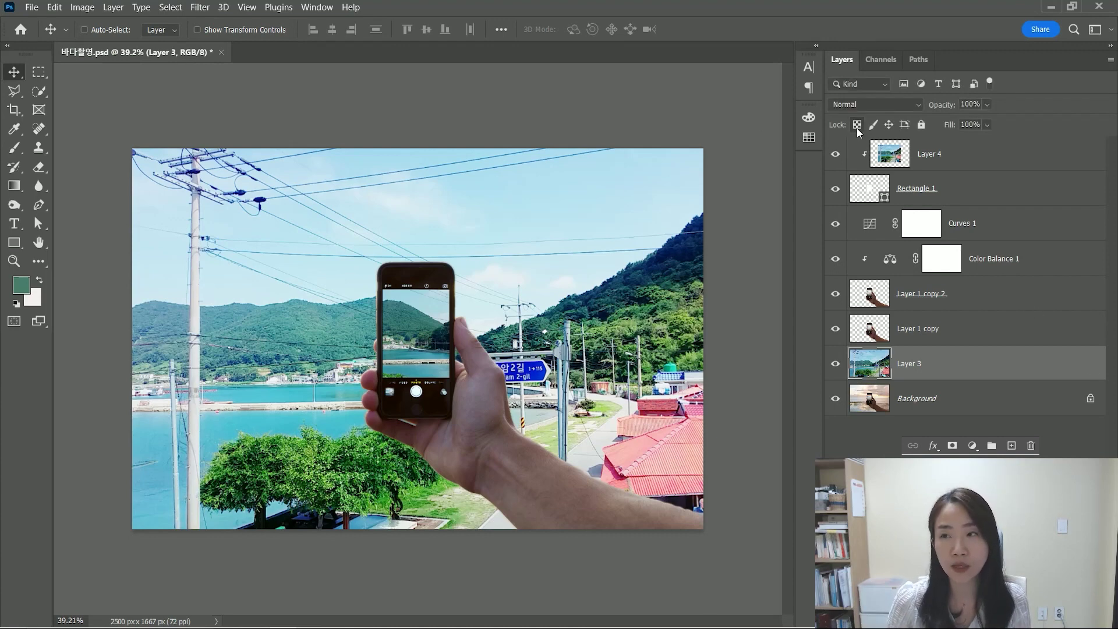
click(921, 125)
click(921, 124)
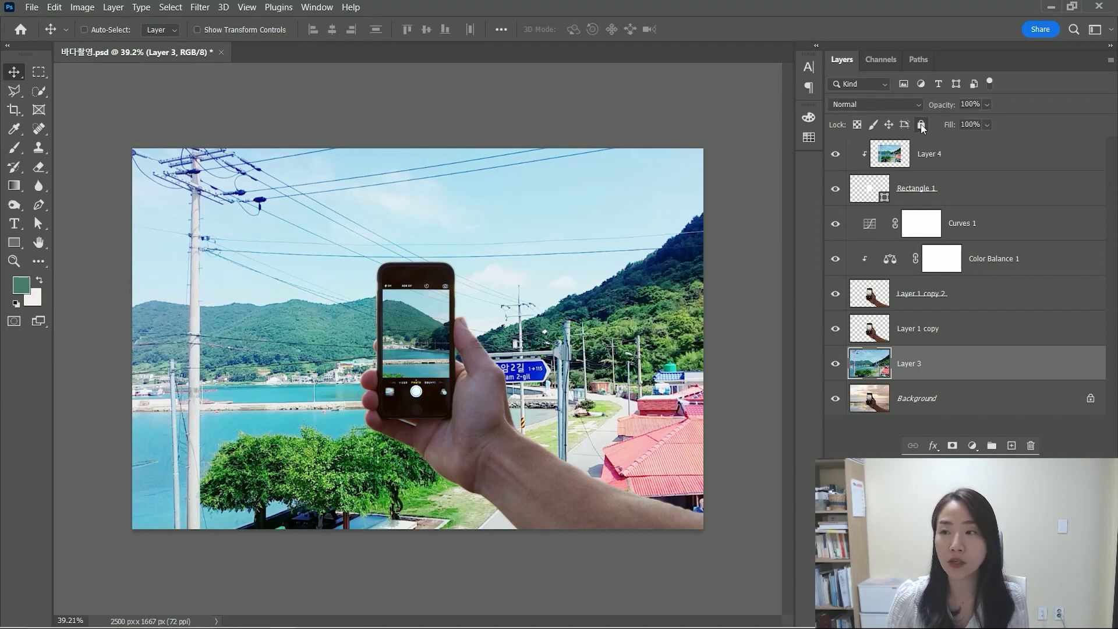
click(858, 124)
click(859, 124)
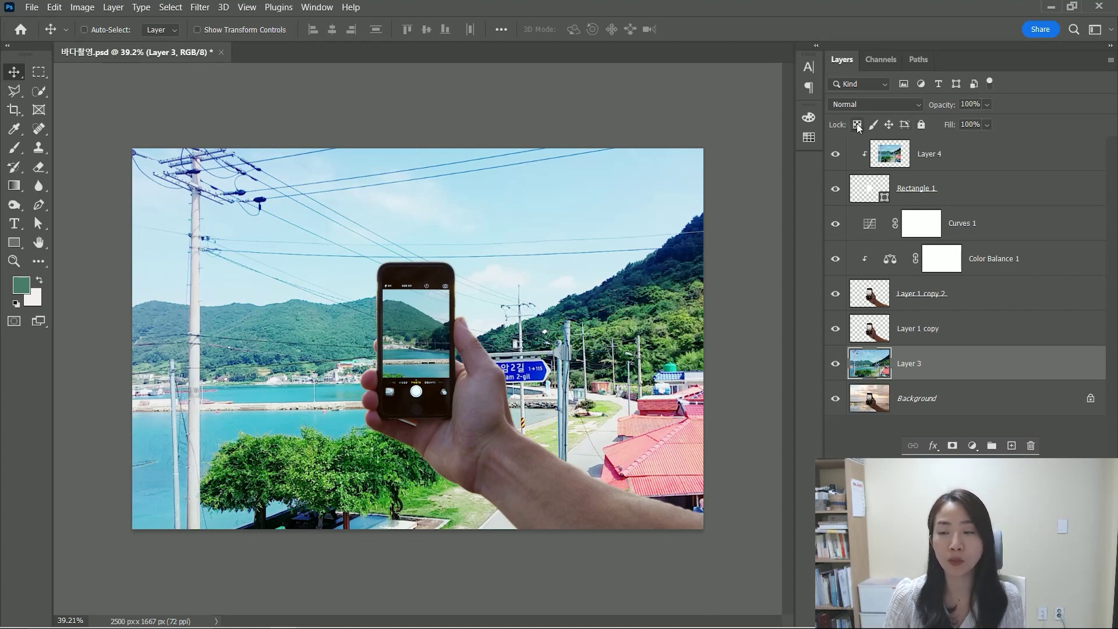
Show only Layer 1 copy 2 and lock its transparent pixels.
click(982, 302)
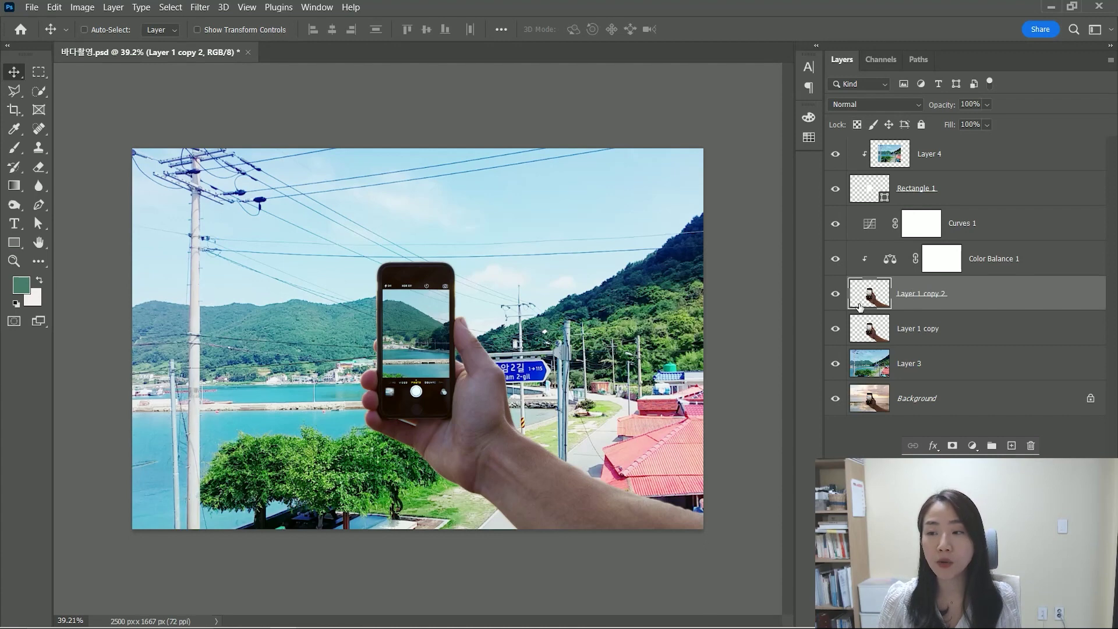
alt+click(836, 295)
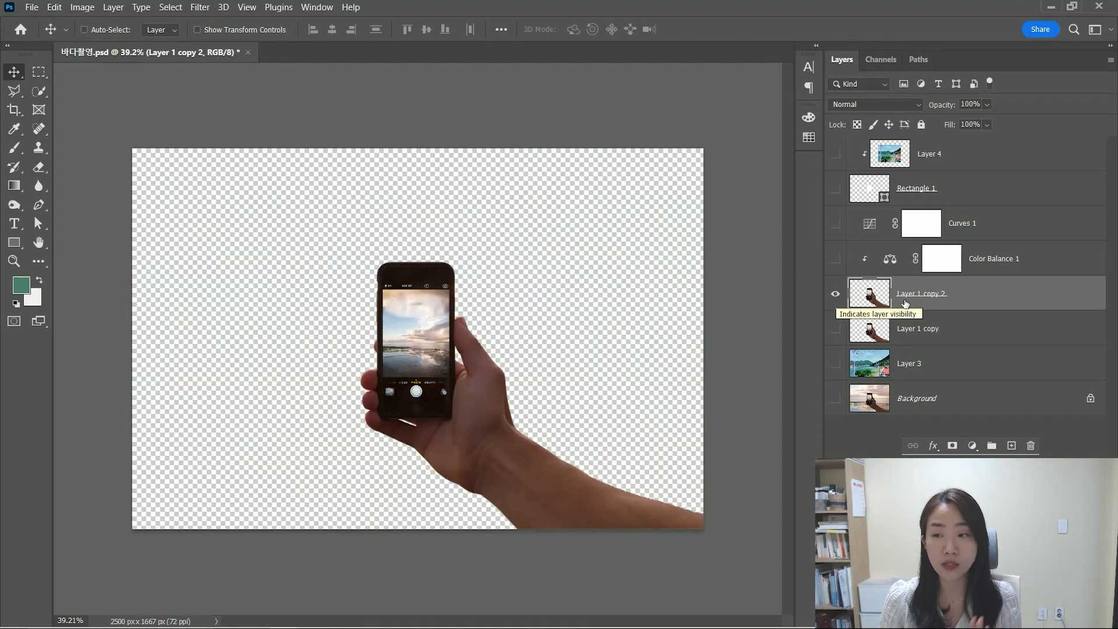
click(860, 126)
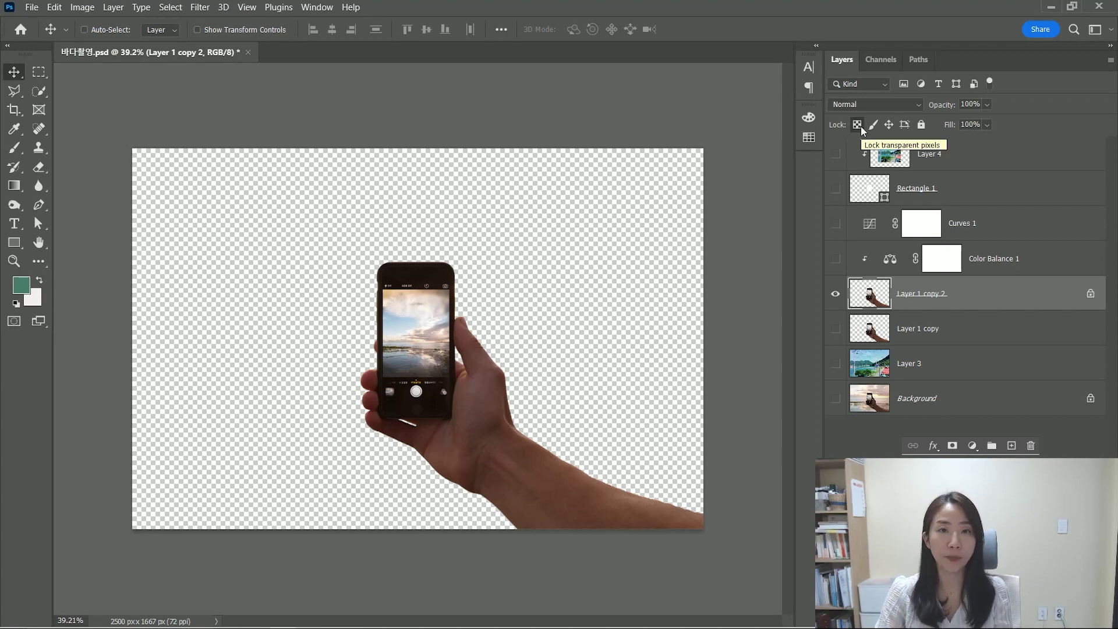
Paint green over the hand and phone on Layer 1 copy 2 with the 500 px Brush to test the transparency lock.
click(14, 148)
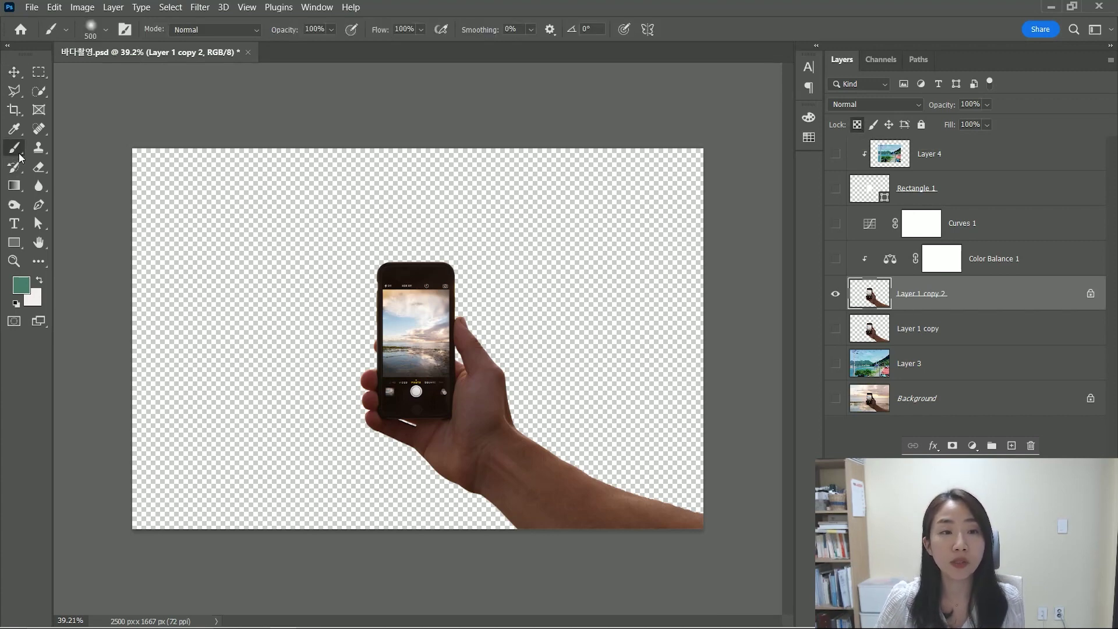
mouse_move(350, 489)
mouse_down()
mouse_move(679, 320)
mouse_move(462, 499)
mouse_up()
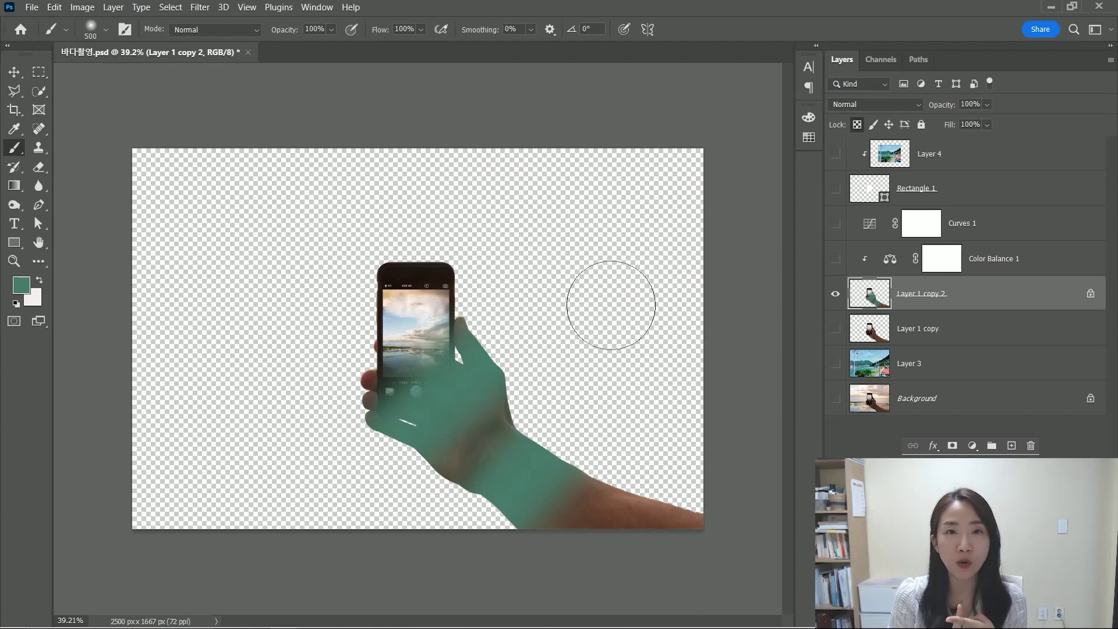
mouse_move(611, 305)
mouse_down()
mouse_move(641, 507)
mouse_move(644, 492)
mouse_move(372, 373)
mouse_move(410, 280)
mouse_up()
mouse_move(391, 168)
mouse_down()
mouse_move(449, 511)
mouse_move(515, 546)
mouse_move(606, 533)
mouse_move(657, 549)
mouse_up()
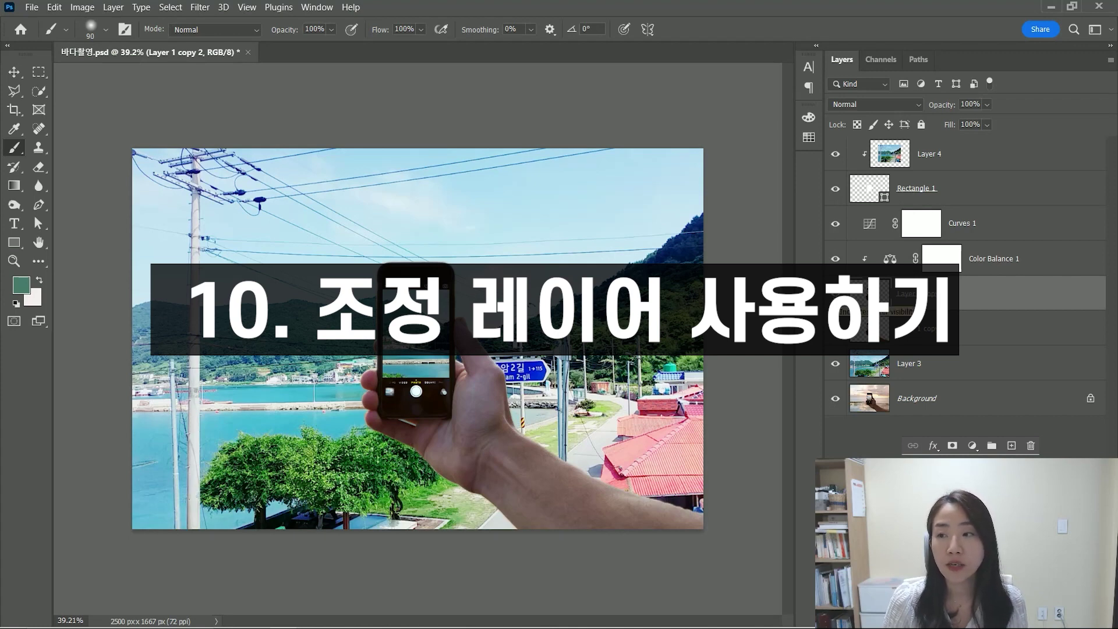
Add a Curves adjustment layer above Curves 1 and brighten the image with a curve point at input 142, output 211.
click(869, 224)
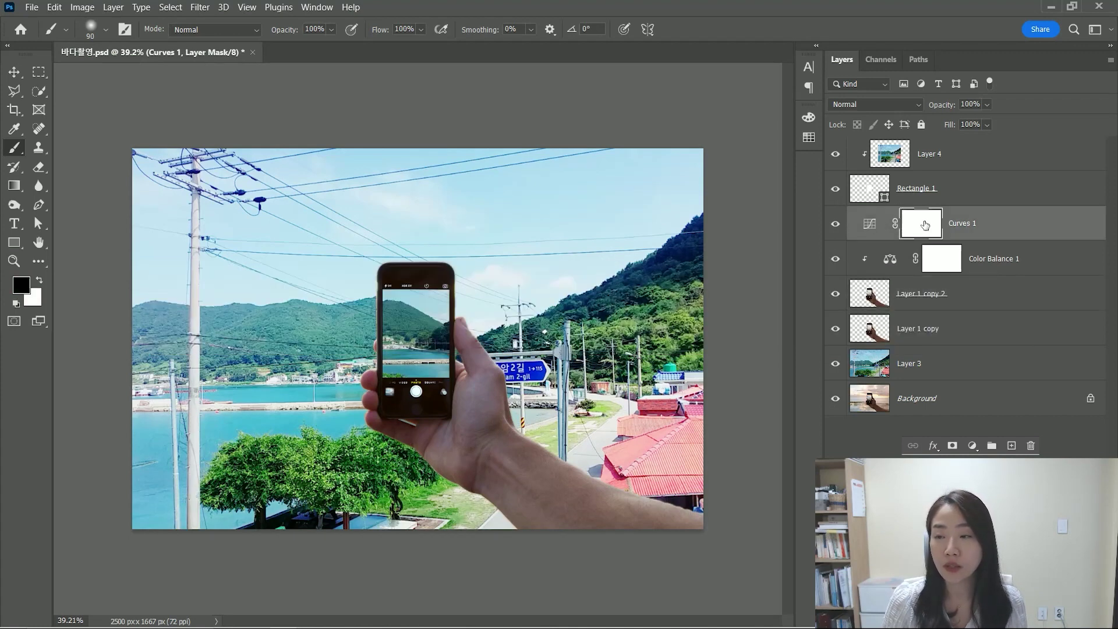
click(872, 230)
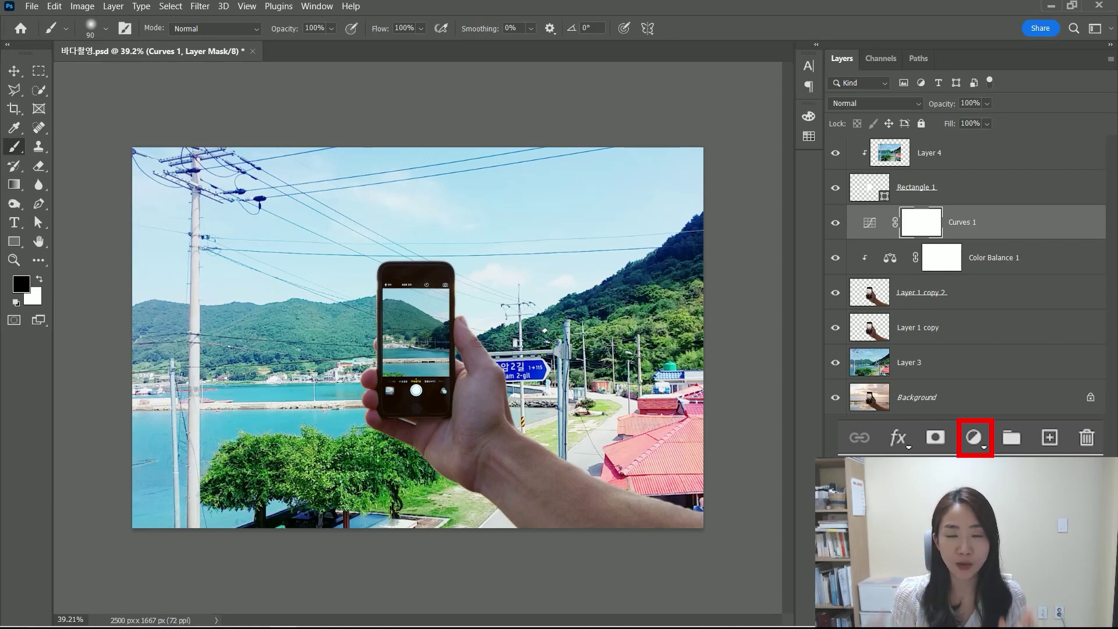
click(973, 446)
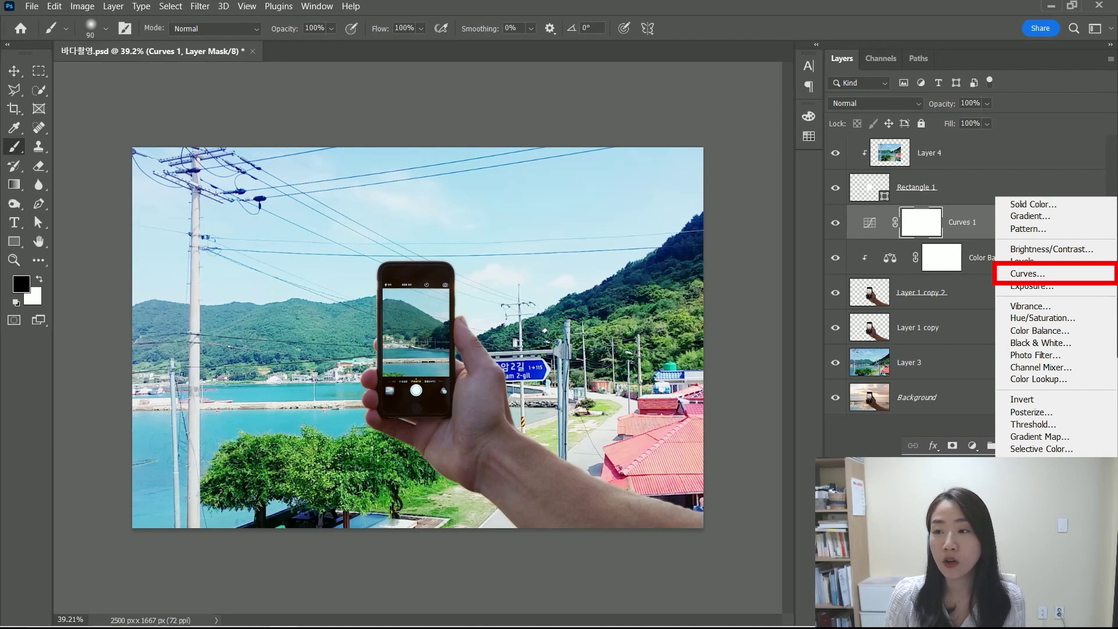
click(1027, 273)
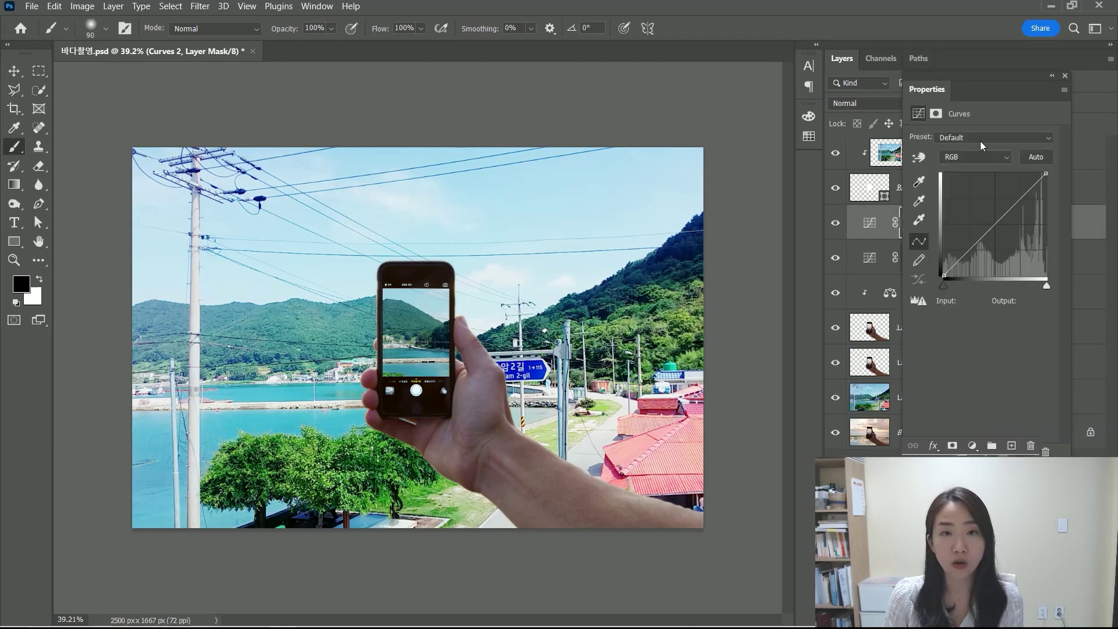
drag(1005, 212, 1000, 190)
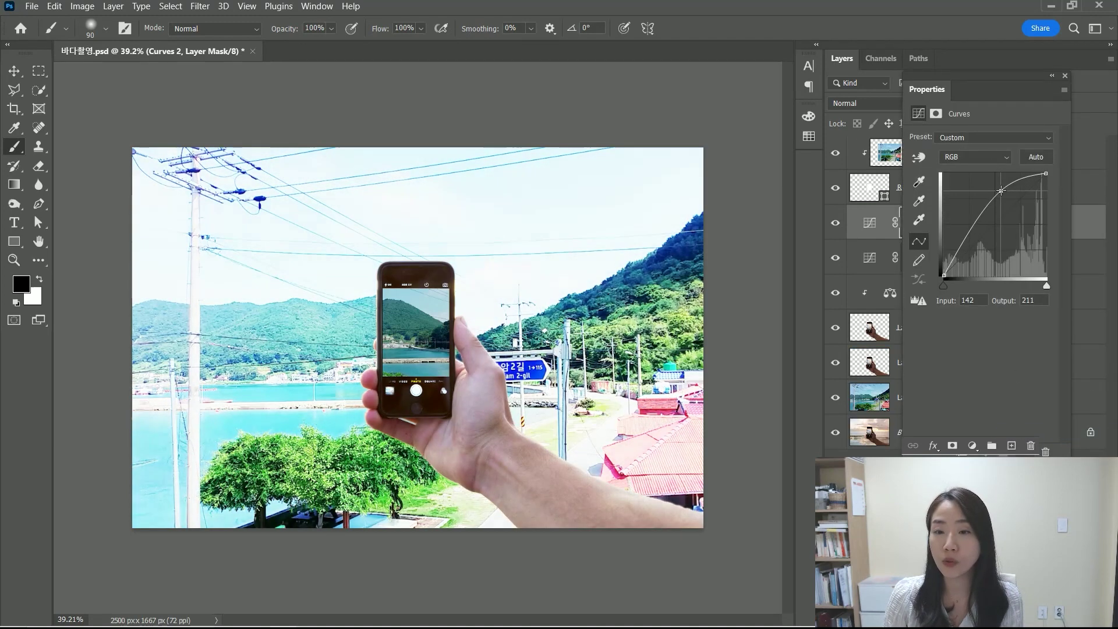
click(1065, 77)
Toggle the visibility of the Curves 2 adjustment layer to compare the image with and without it.
click(868, 227)
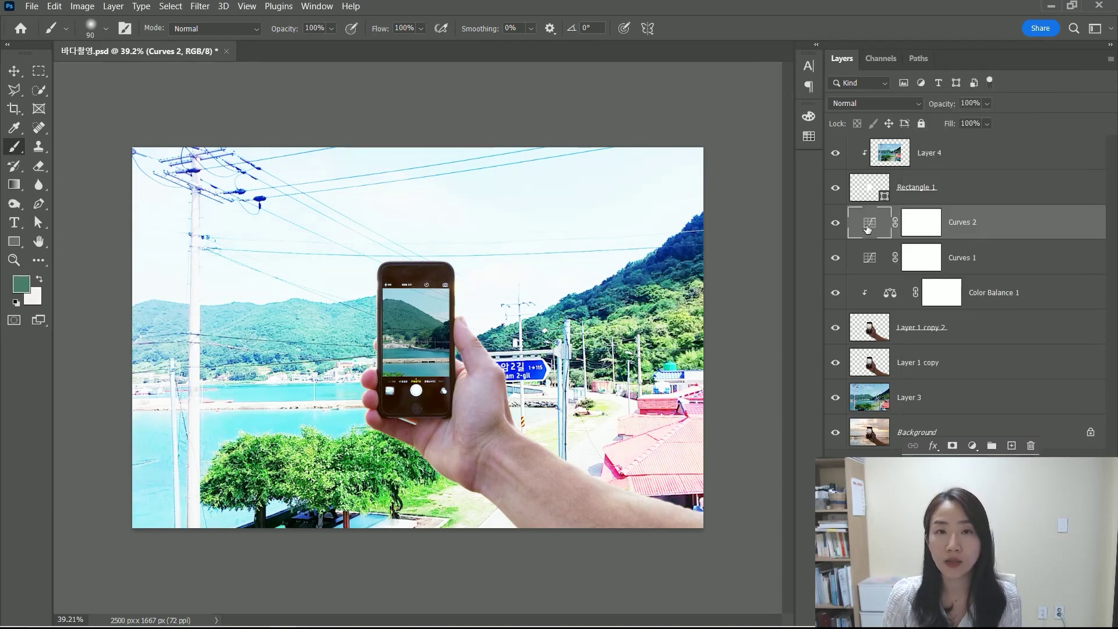
click(836, 224)
click(836, 226)
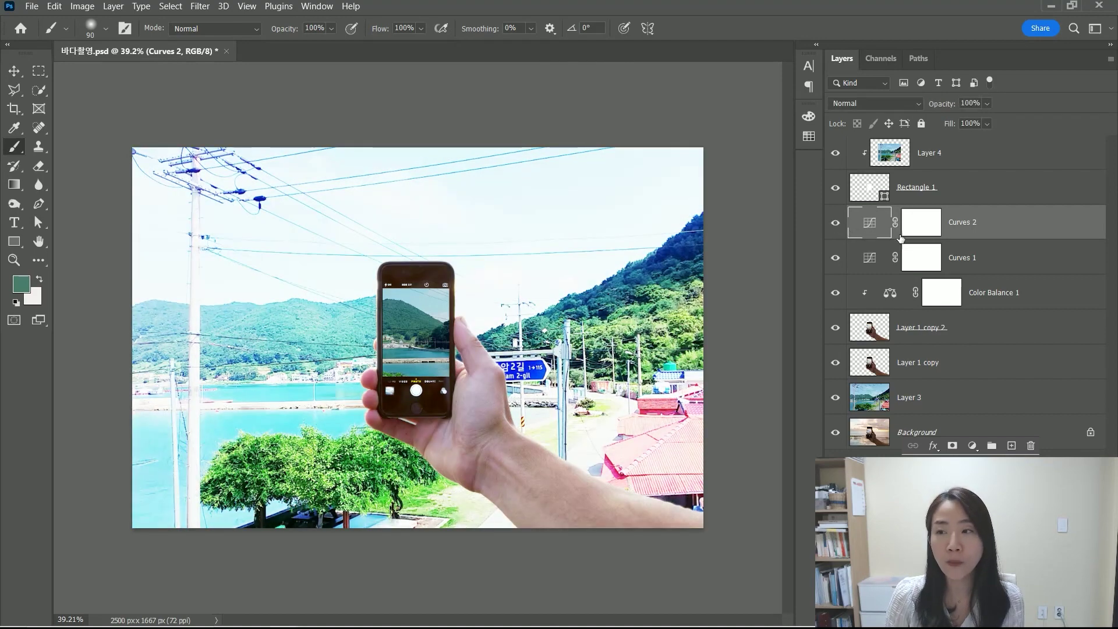
Darken the image by moving the Curves 2 point to input 166, output 124, and delete the Curves 2 layer.
double_click(870, 223)
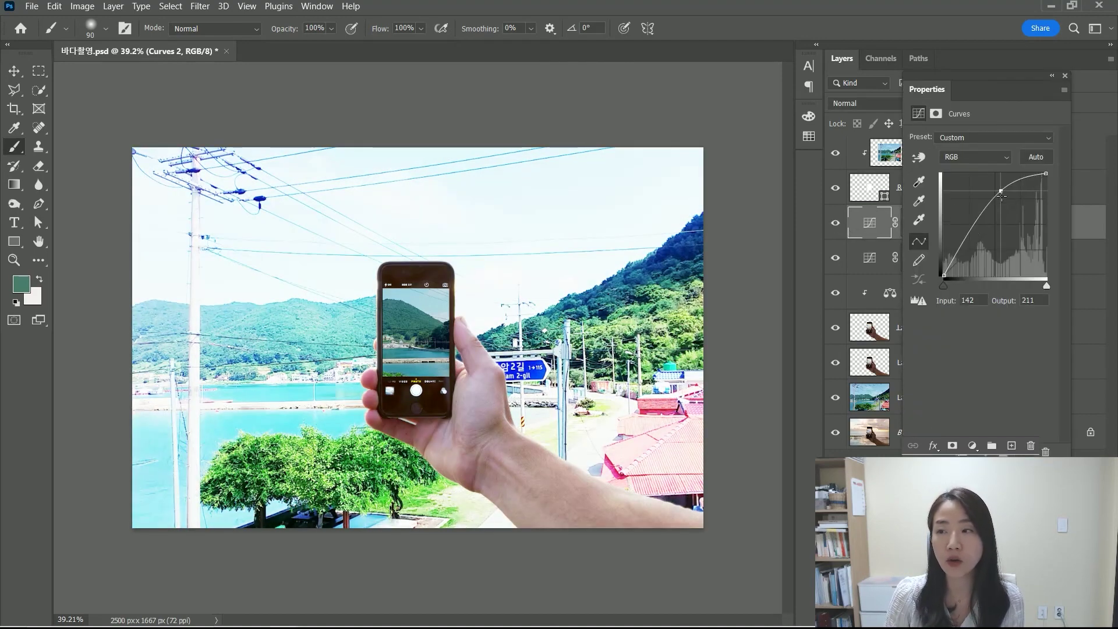
drag(1001, 190, 1011, 226)
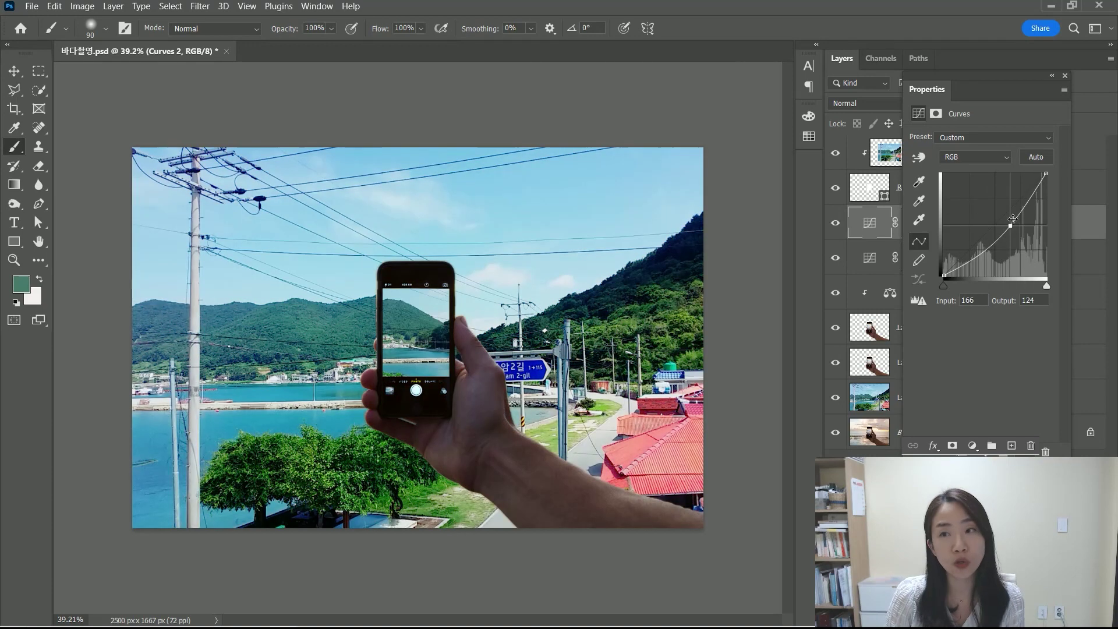
click(1064, 76)
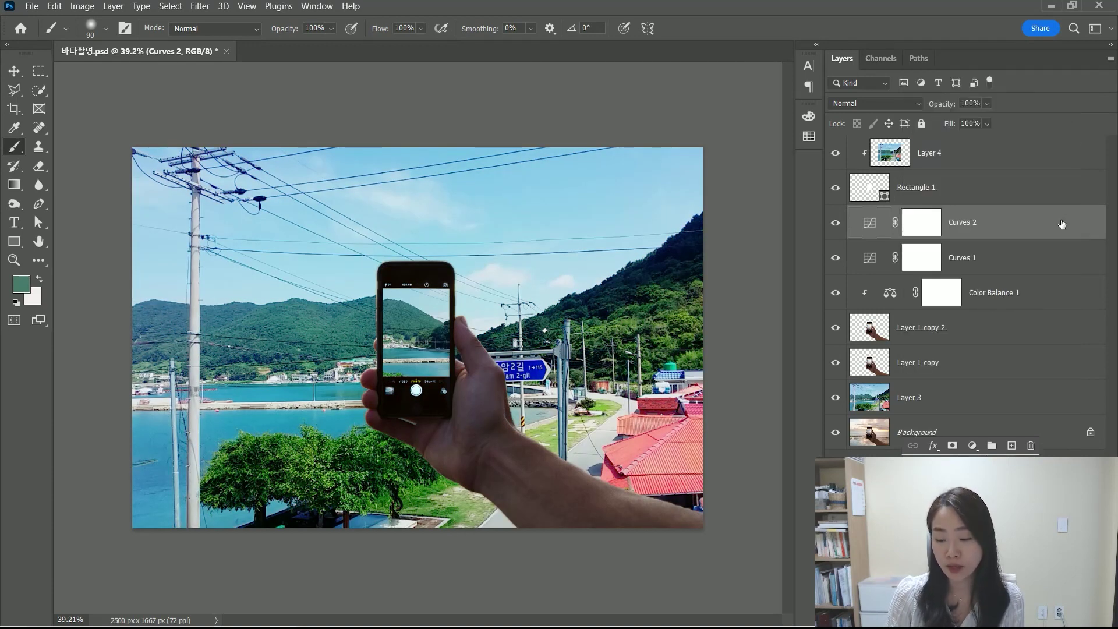
key(Delete)
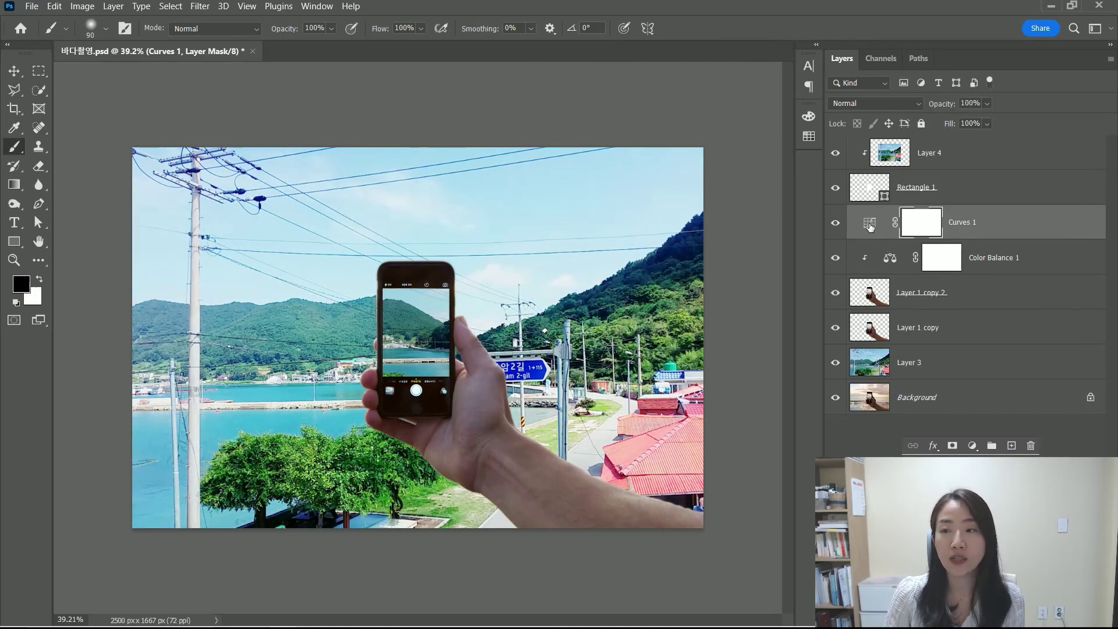
Examine the midtone settings of the Color Balance 1 adjustment layer and close them.
click(887, 256)
click(875, 223)
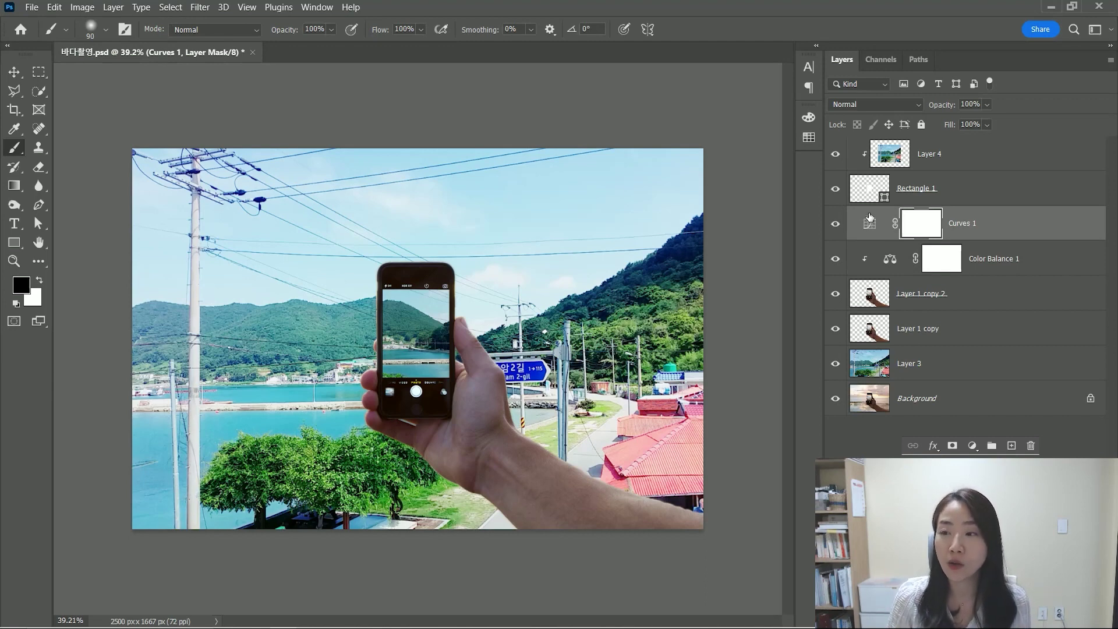
click(872, 230)
click(889, 259)
double_click(890, 259)
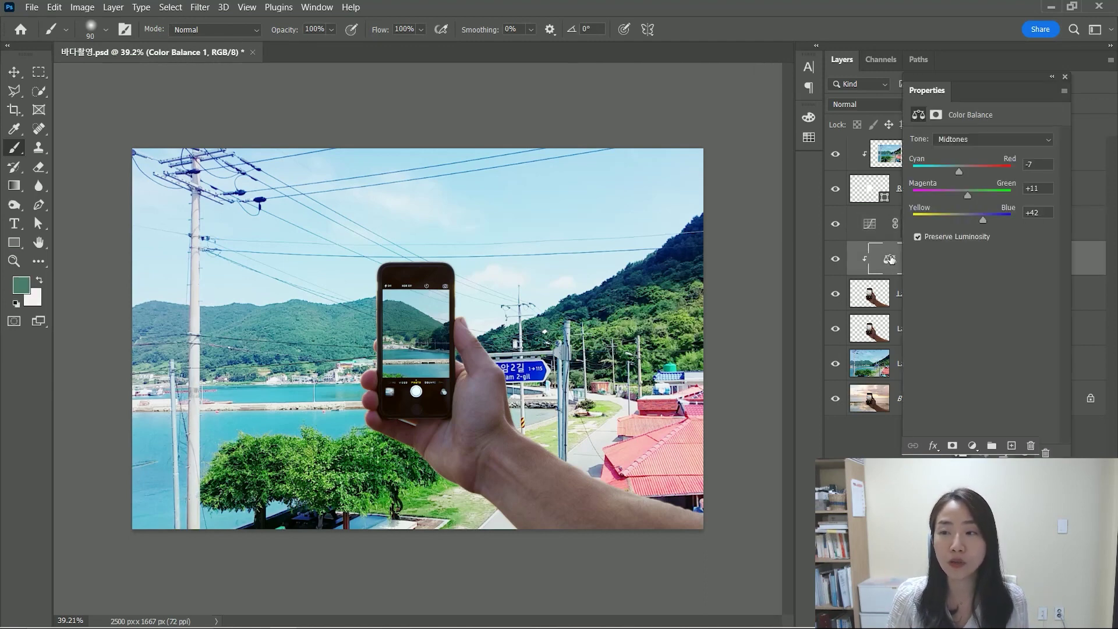
click(1064, 77)
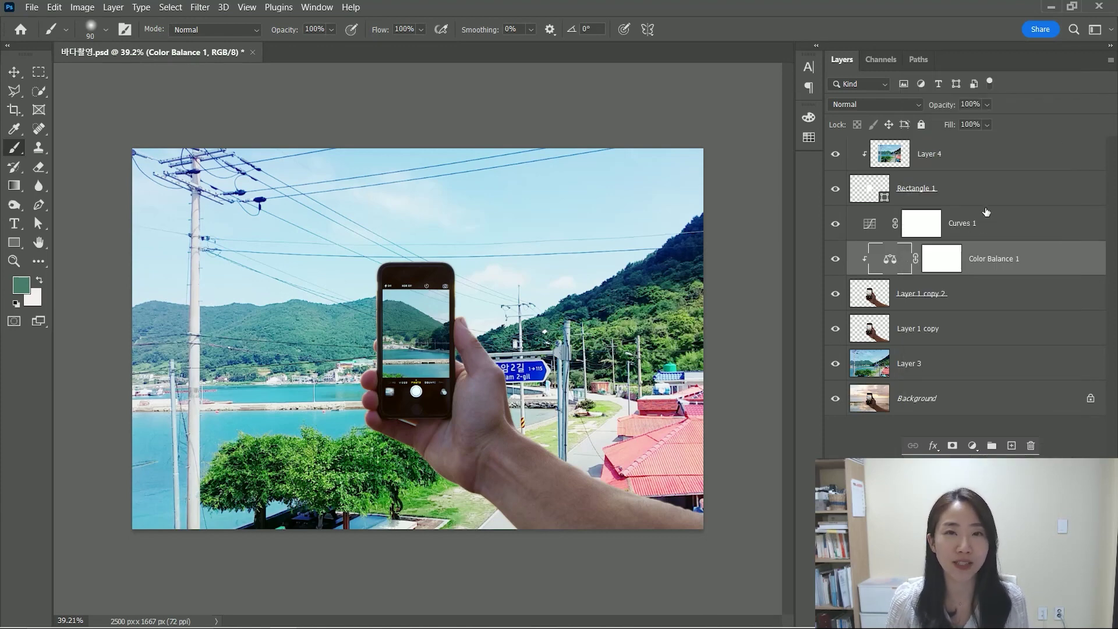